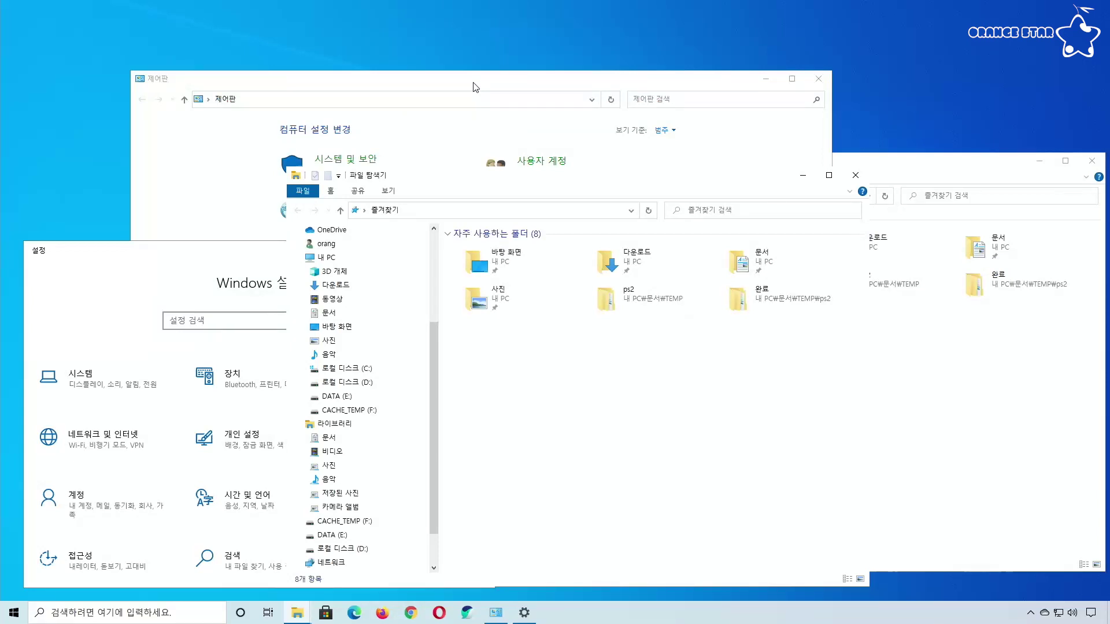
mouse_move(475, 87)
mouse_down()
mouse_move(554, 70)
mouse_move(424, 88)
mouse_move(509, 137)
mouse_move(477, 81)
mouse_move(529, 114)
mouse_move(442, 94)
mouse_up()
drag(745, 183, 749, 184)
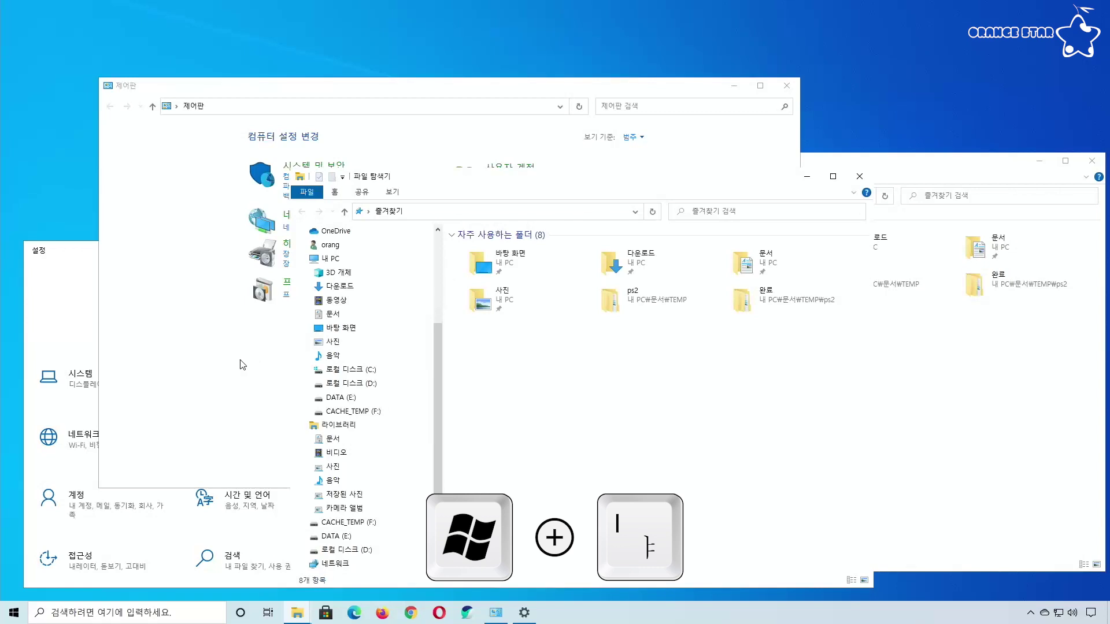
Open the color page (색) of the personalization section in Windows Settings.
key(super+i)
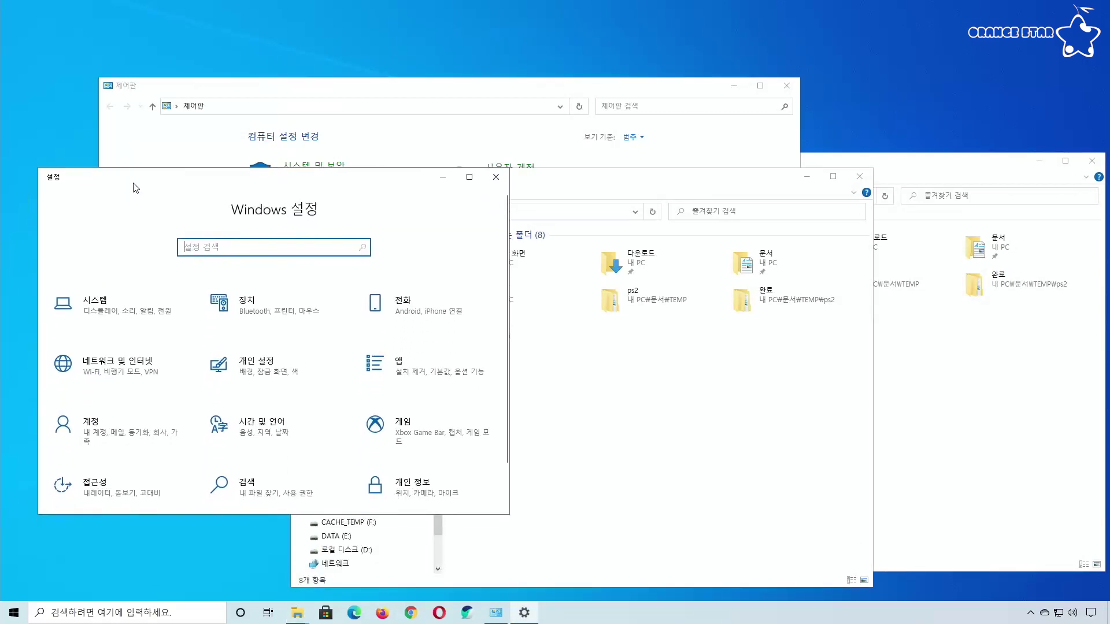
drag(135, 188, 116, 150)
click(228, 325)
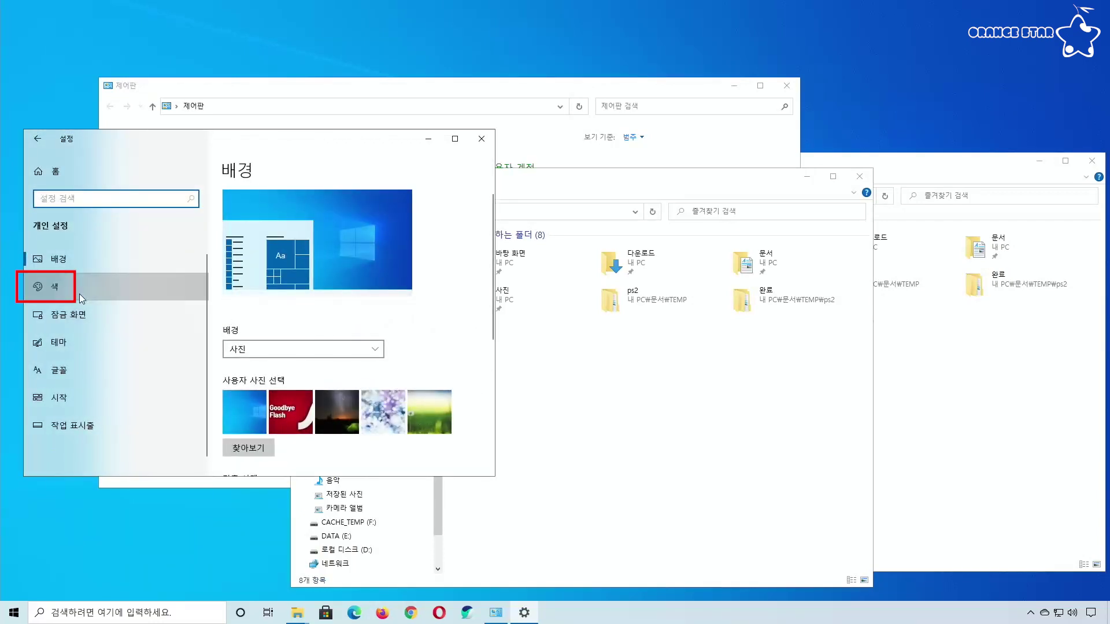
click(80, 295)
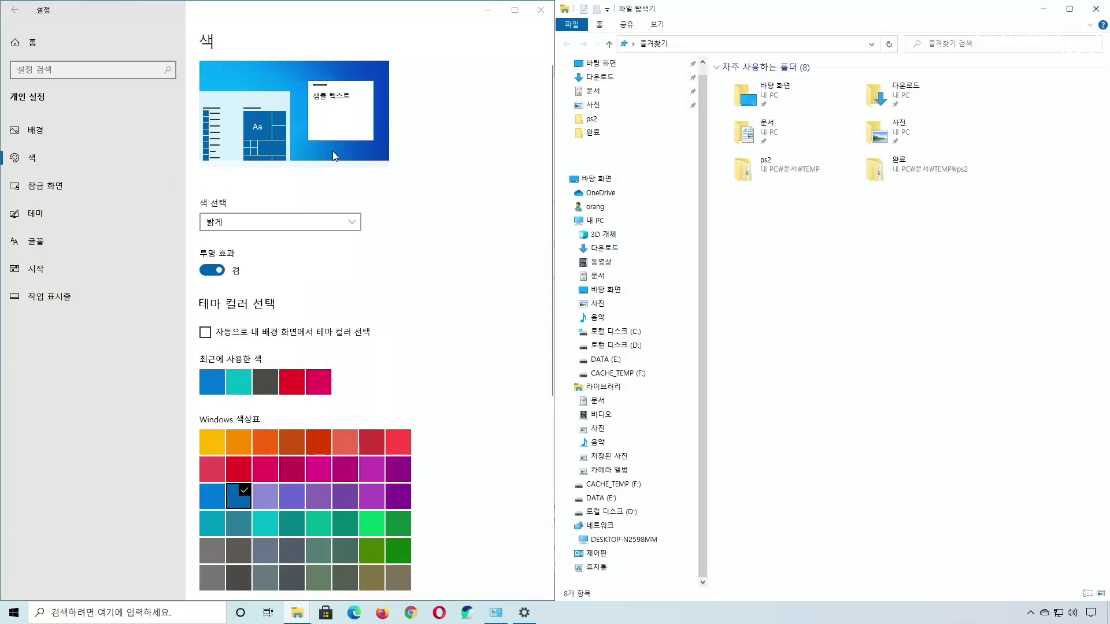
Set the accent color to the yellow-gold swatch of the Windows palette and show it on title bars and window borders.
click(218, 446)
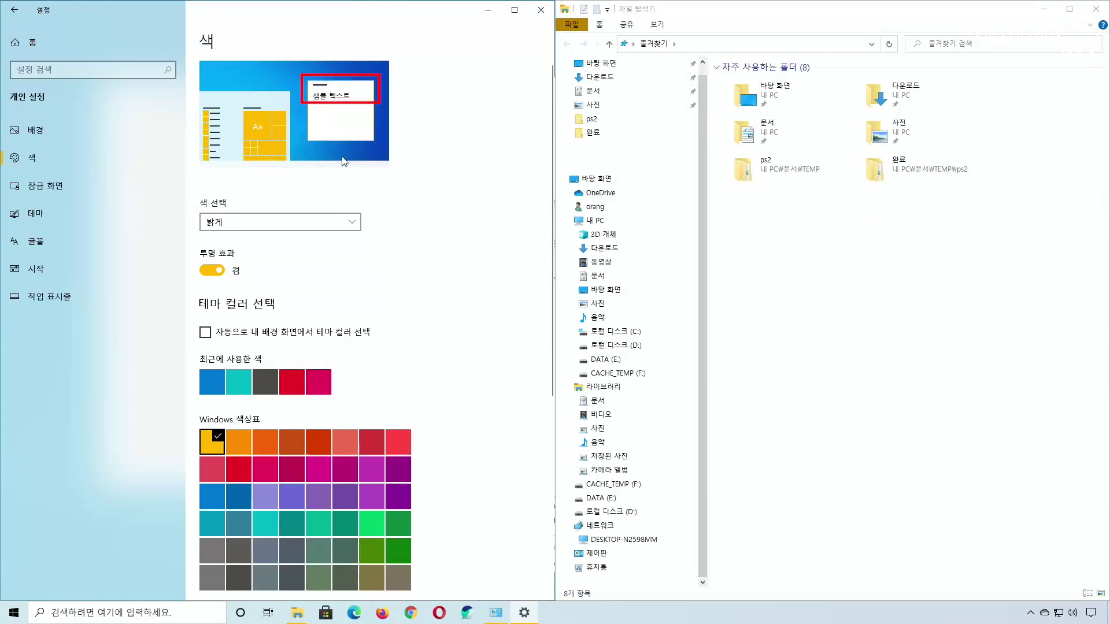
scroll(436, 332, down, 5)
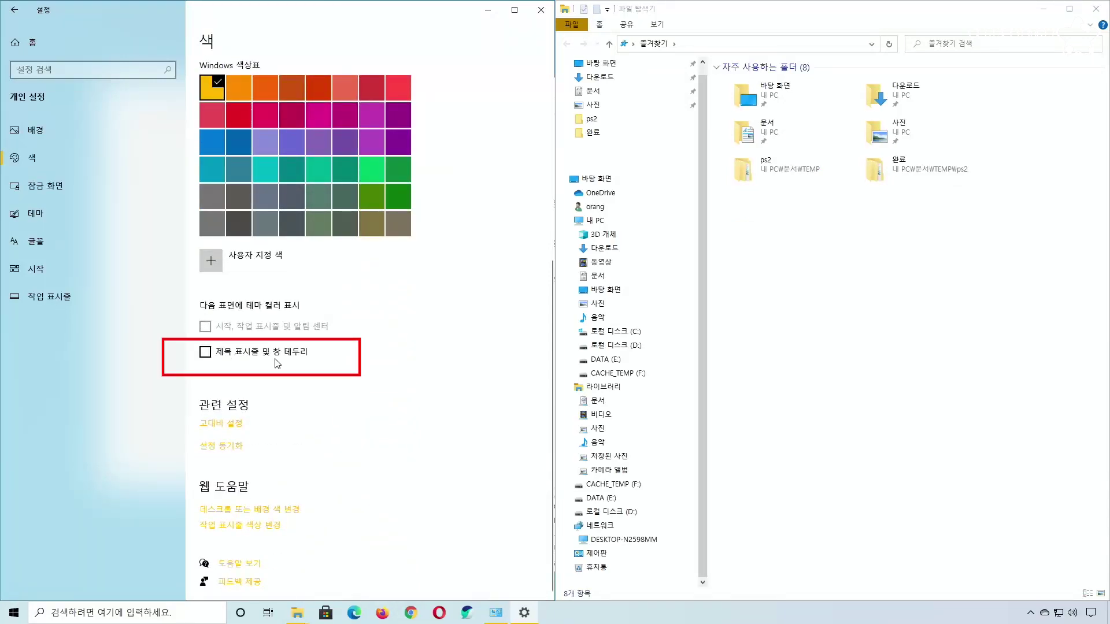
scroll(277, 363, up, 4)
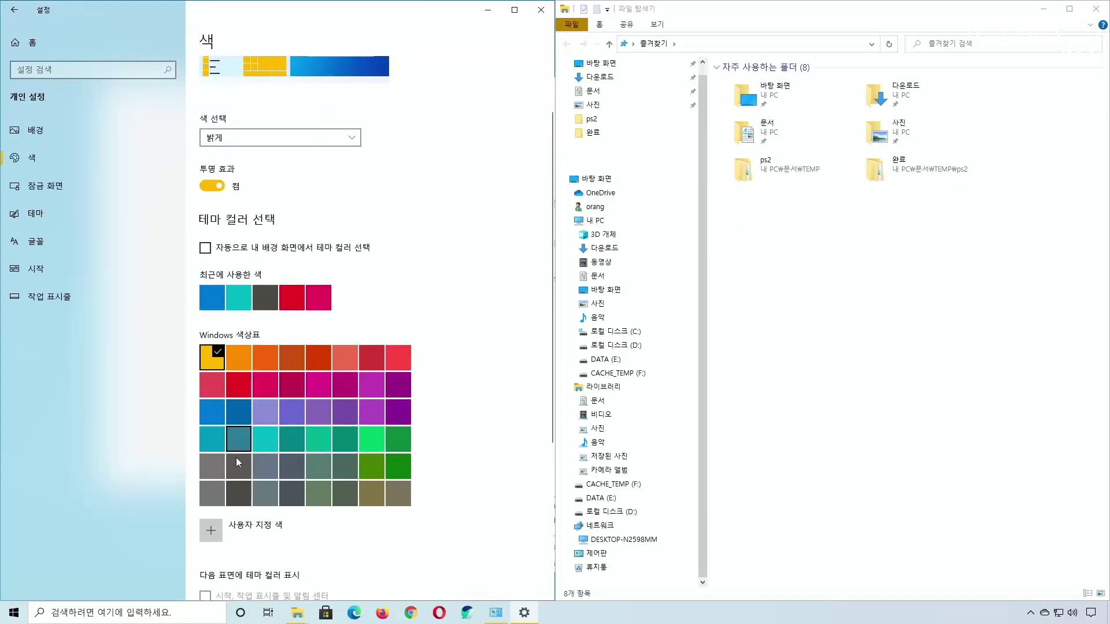
scroll(243, 451, down, 3)
click(205, 443)
scroll(392, 434, up, 4)
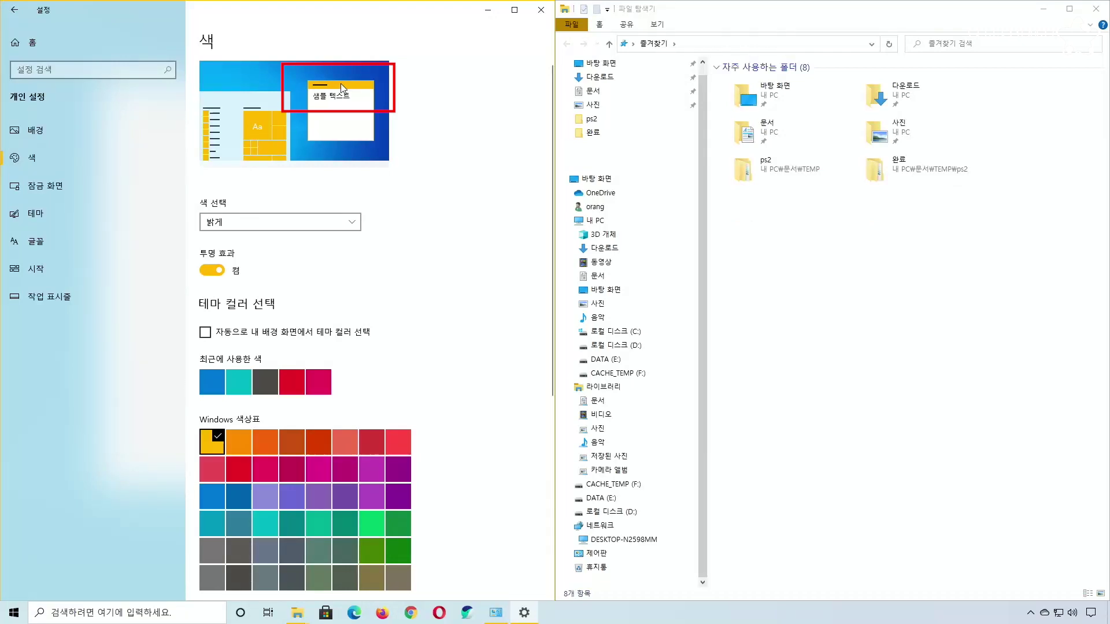
Undock the File Explorer window and switch between it, Control Panel and the other Explorer window to check the active title bar color.
click(697, 5)
drag(696, 5, 401, 207)
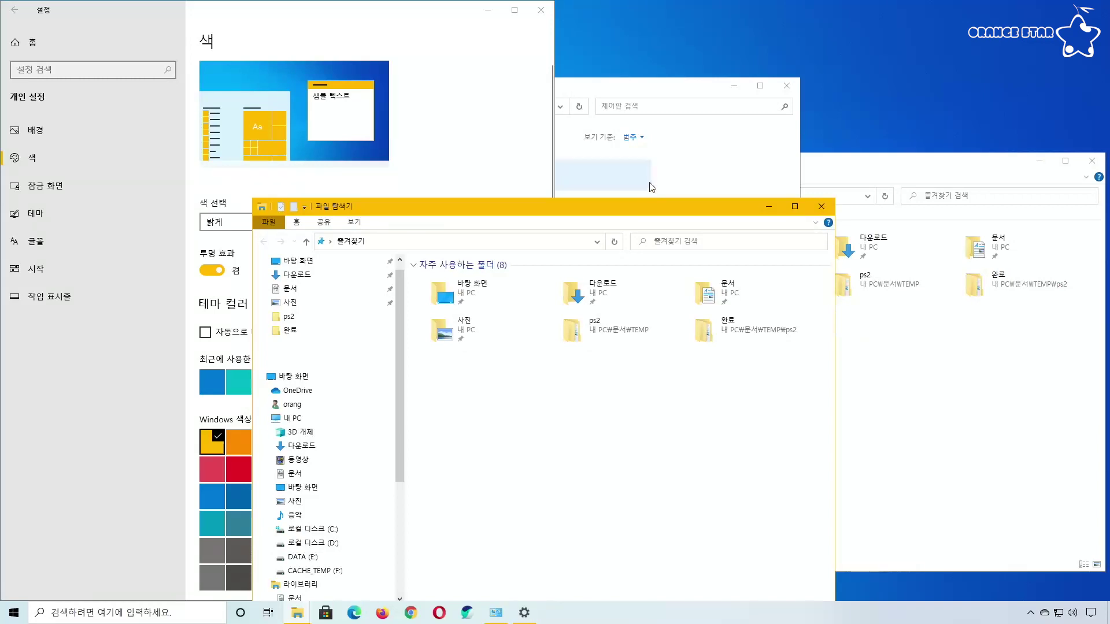
click(621, 84)
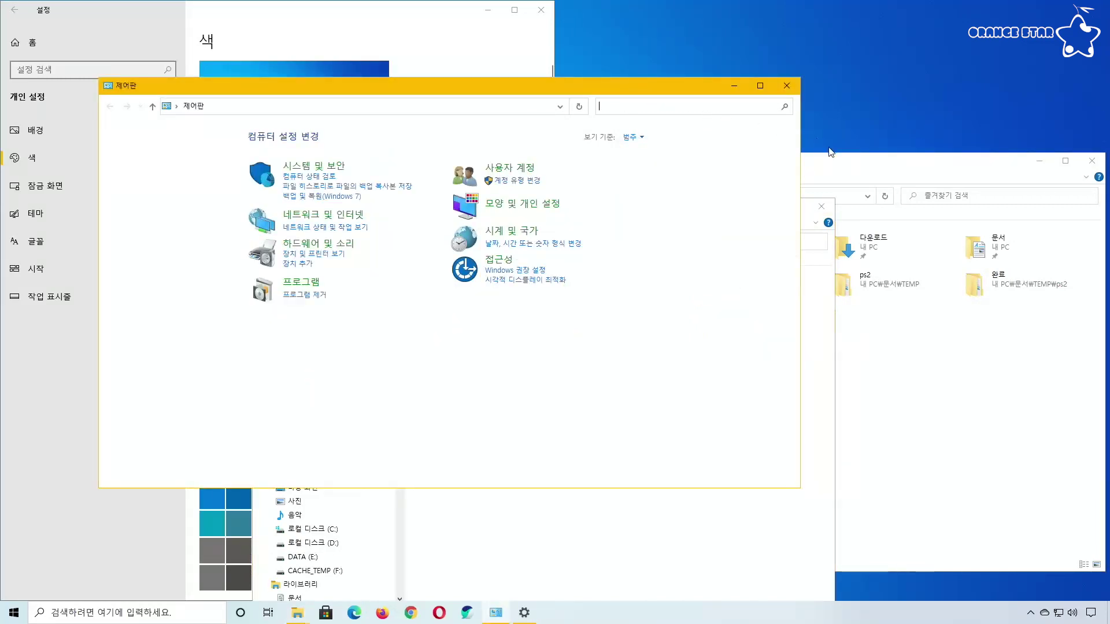
click(843, 163)
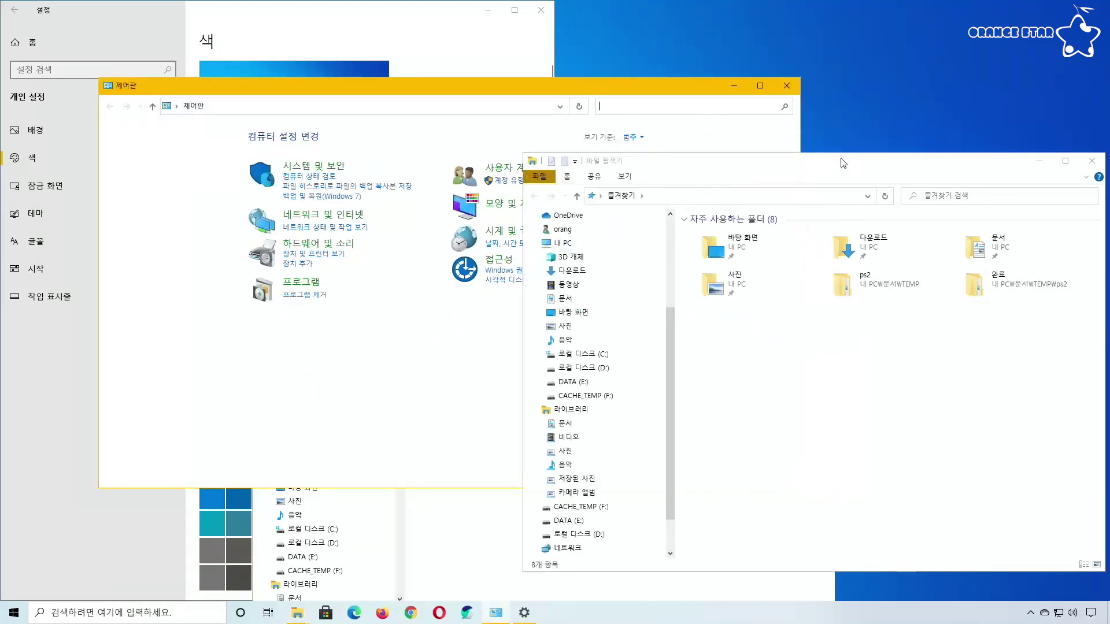
click(589, 92)
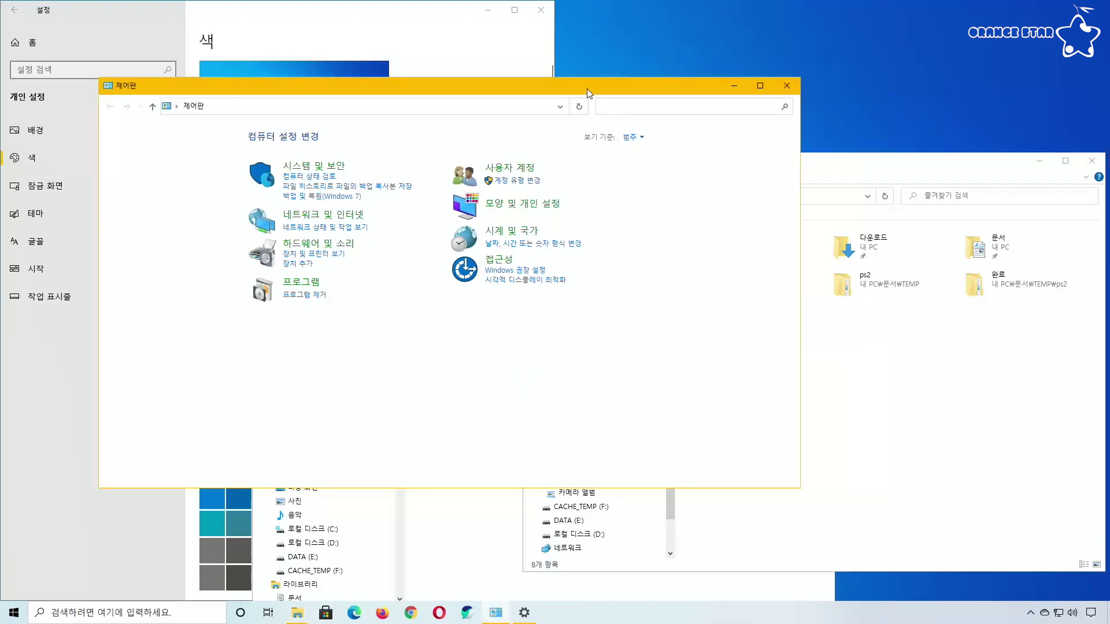
click(824, 165)
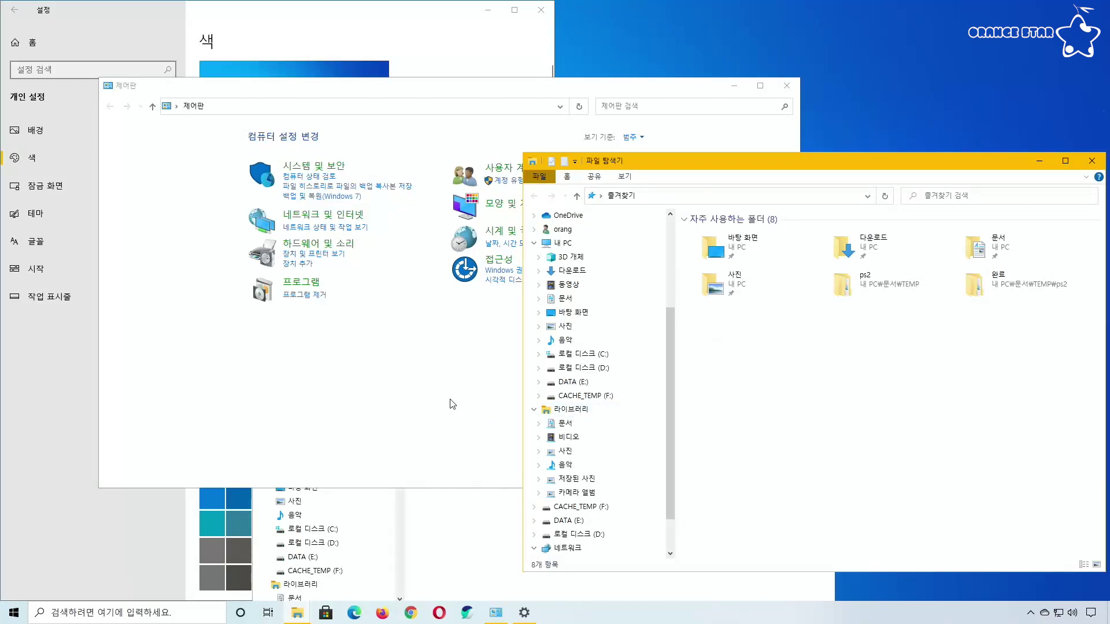
Rearrange the Explorer and Control Panel windows and alternate between them to compare active and inactive title bars.
drag(671, 167, 518, 110)
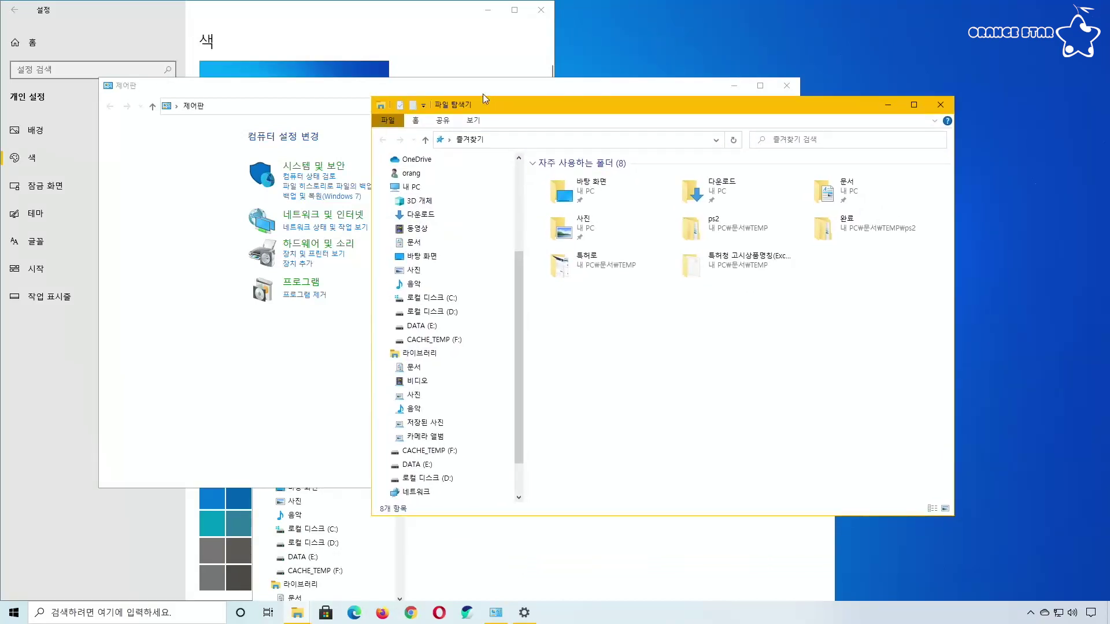
click(450, 85)
click(813, 102)
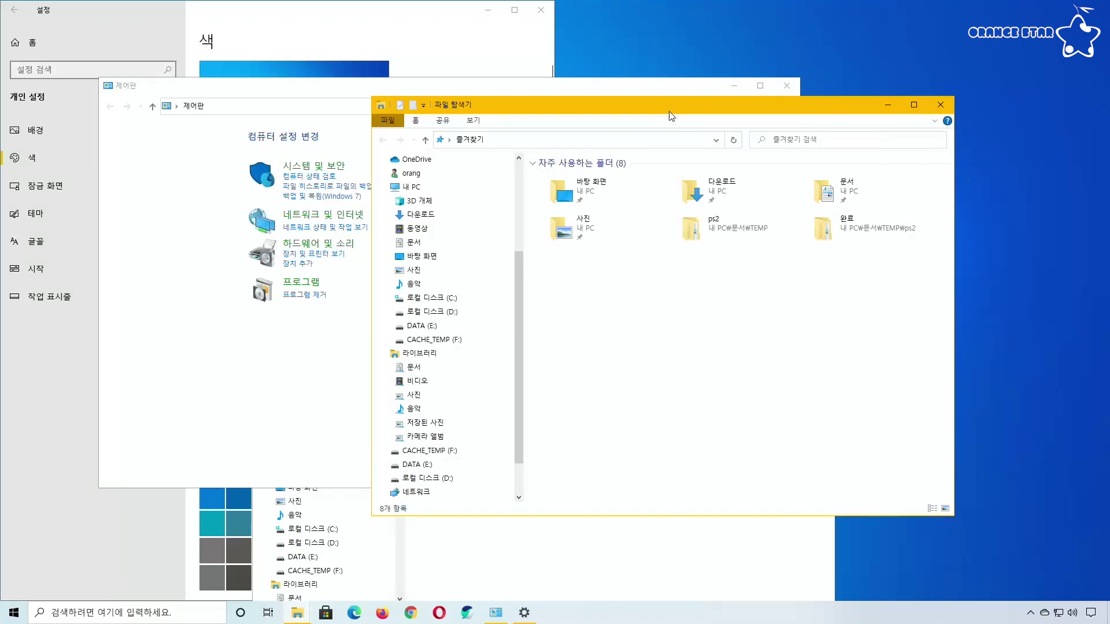
drag(598, 100, 749, 118)
click(752, 109)
click(817, 121)
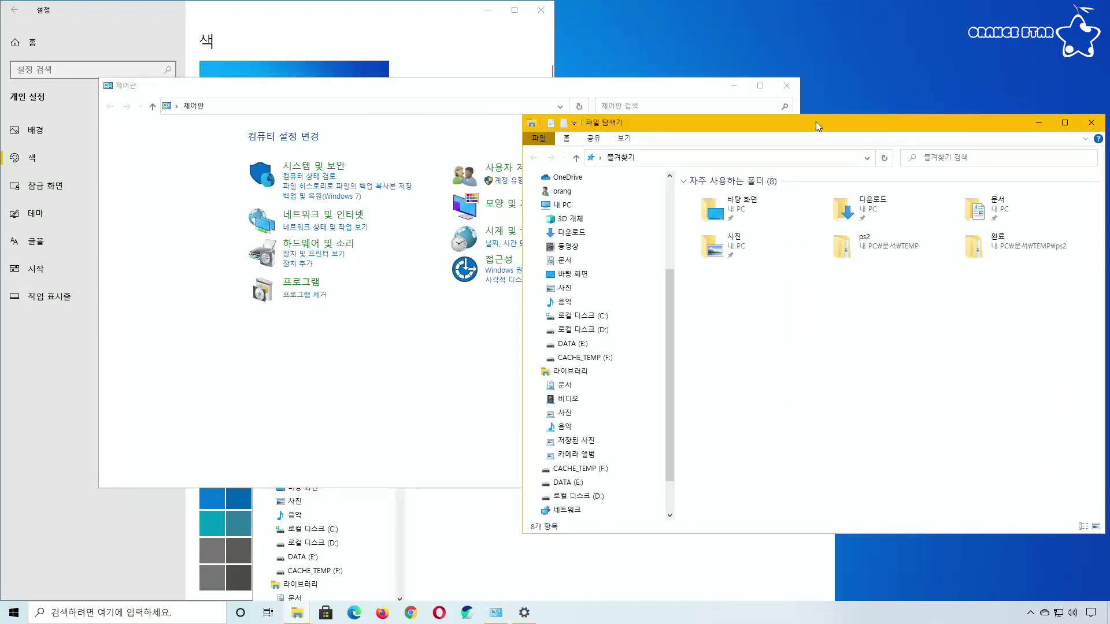
click(595, 89)
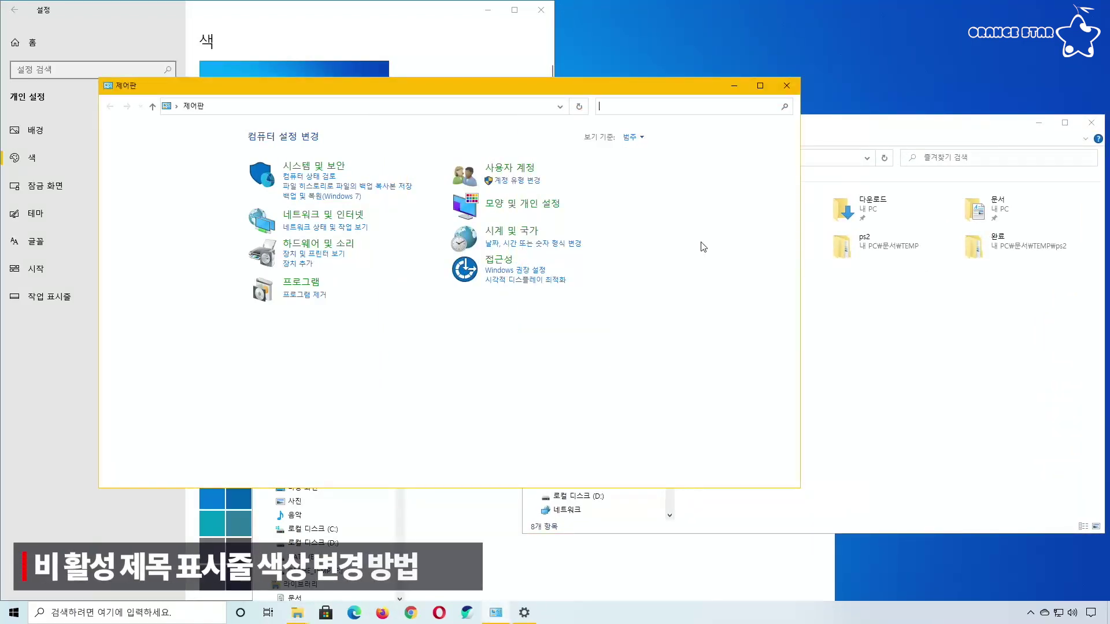
click(833, 132)
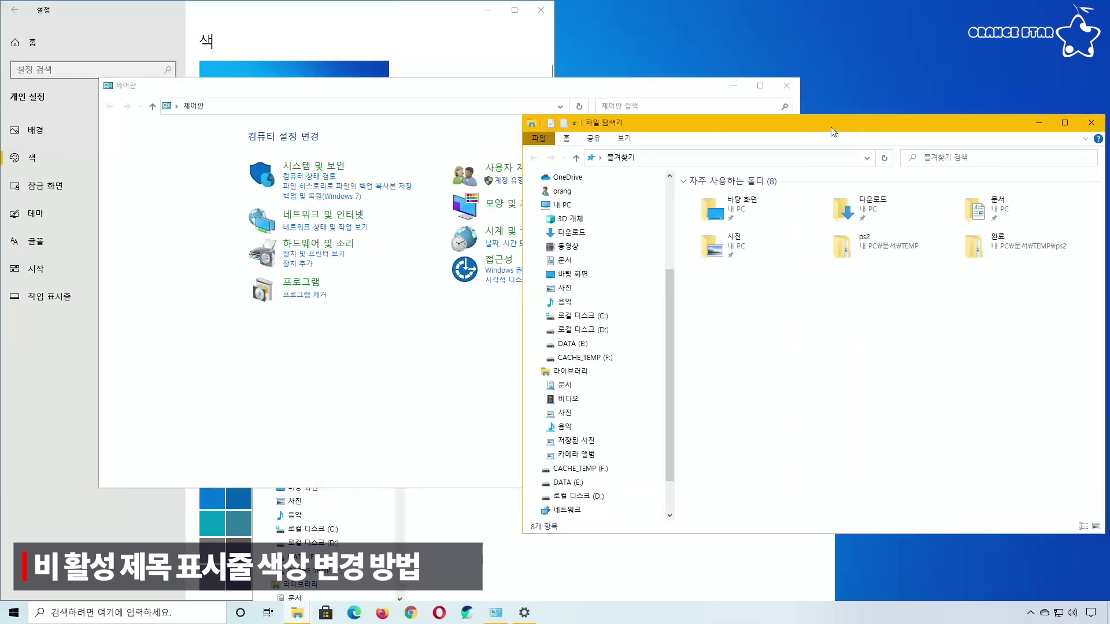
mouse_move(606, 87)
mouse_down()
mouse_move(566, 160)
mouse_move(604, 187)
mouse_up()
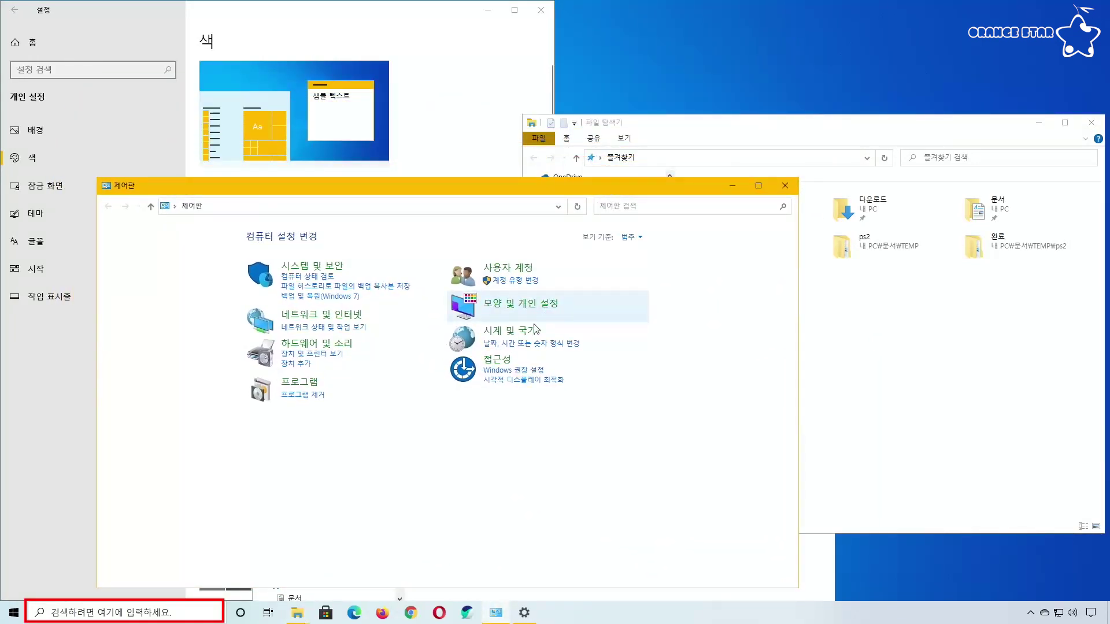
Find regedit through Windows search, launch the Registry Editor and allow it to make changes.
click(113, 611)
text(regedit)
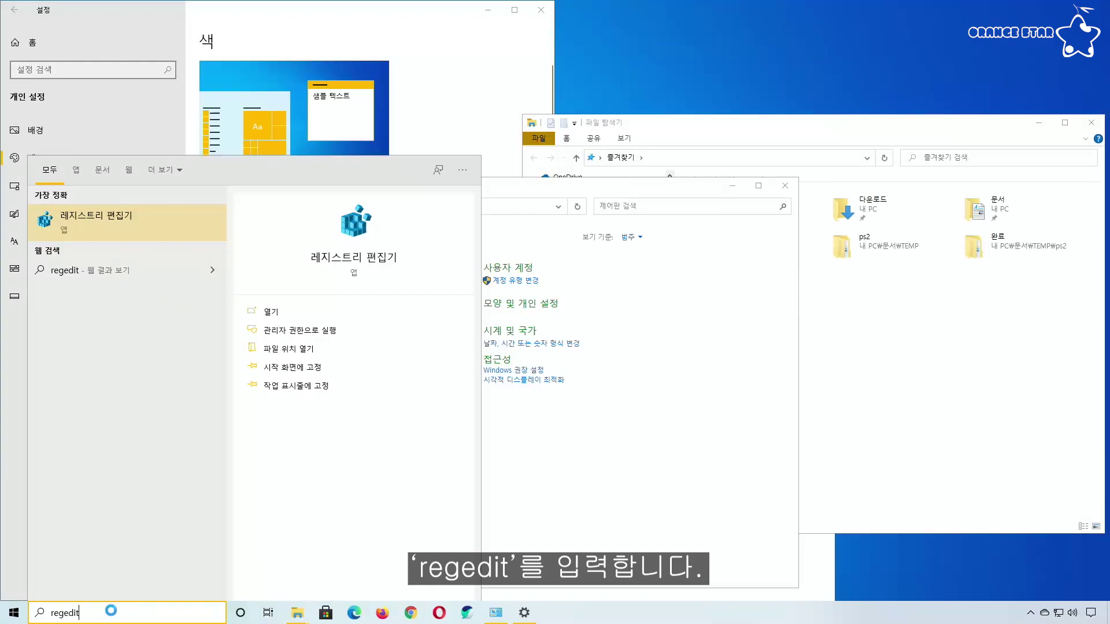
key(Return)
click(453, 384)
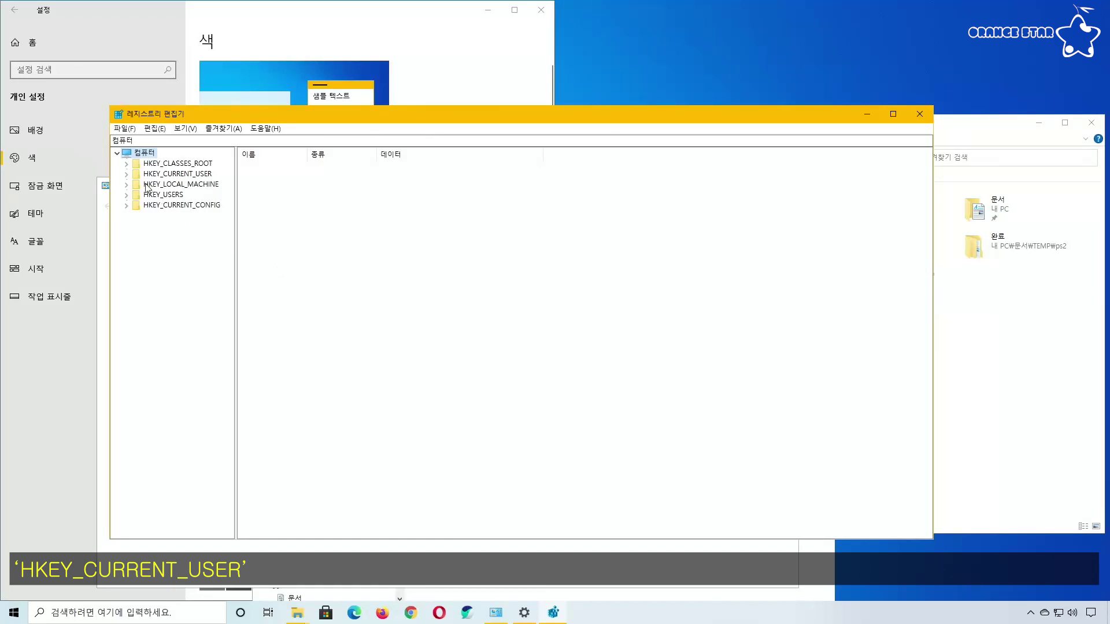
Open the registry key HKEY_CURRENT_USER\SOFTWARE\Microsoft\Windows\DWM.
click(127, 175)
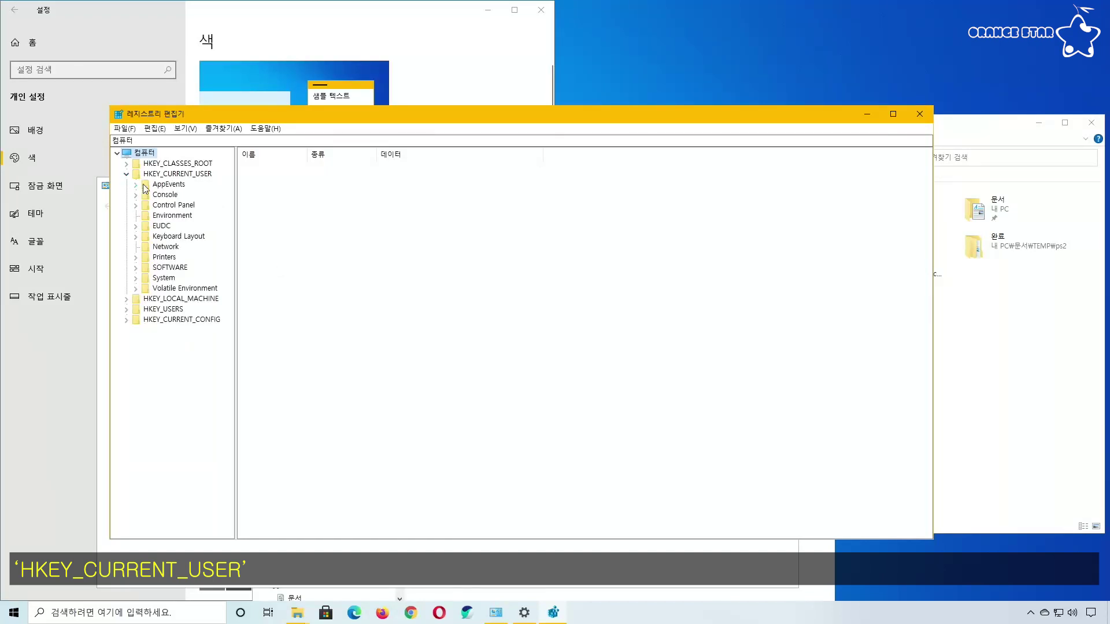
click(136, 268)
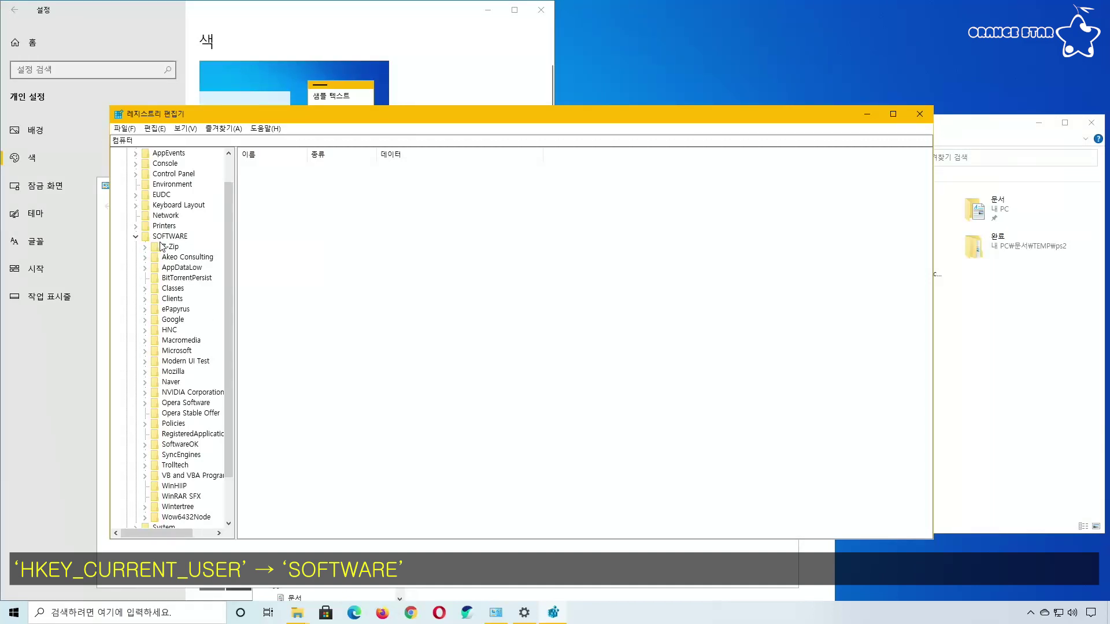
scroll(178, 330, down, 2)
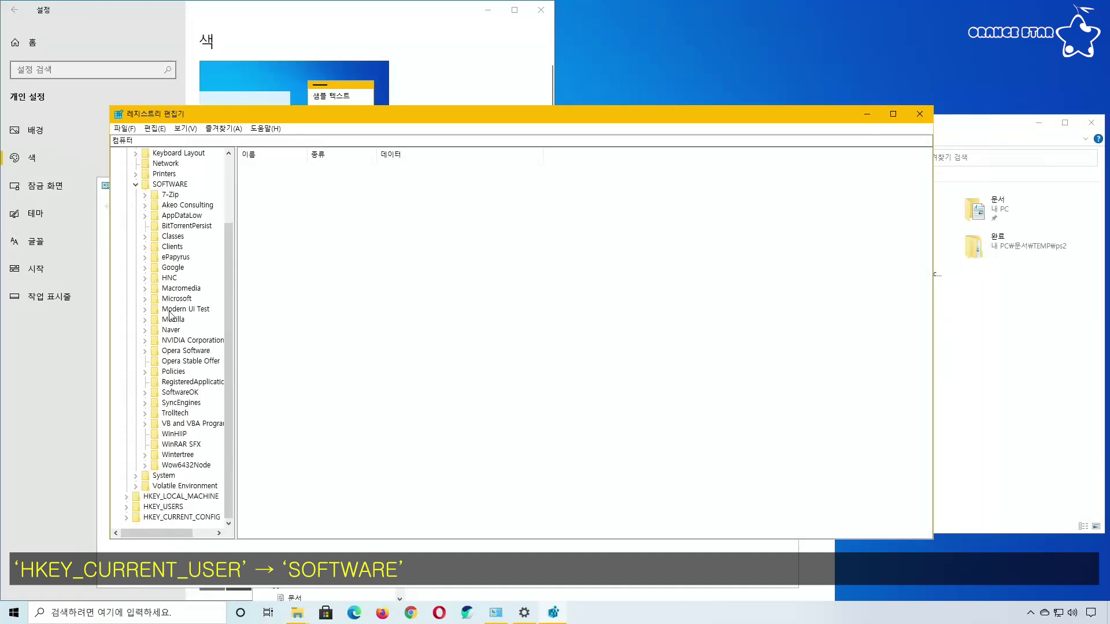
click(169, 299)
double_click(168, 299)
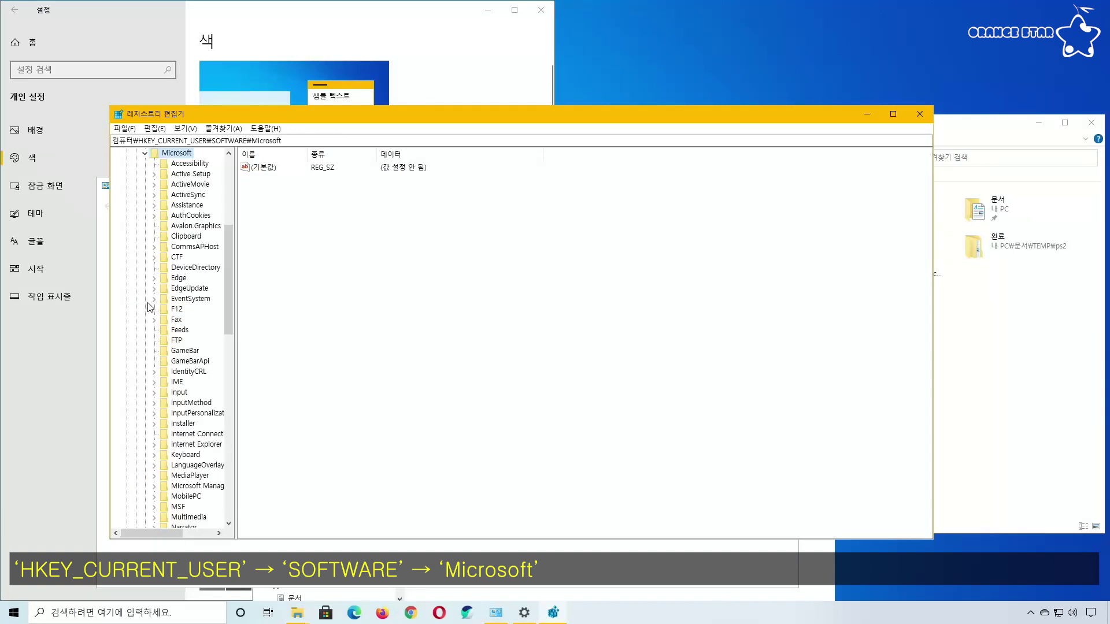
scroll(155, 341, down, 5)
scroll(152, 349, down, 4)
double_click(153, 441)
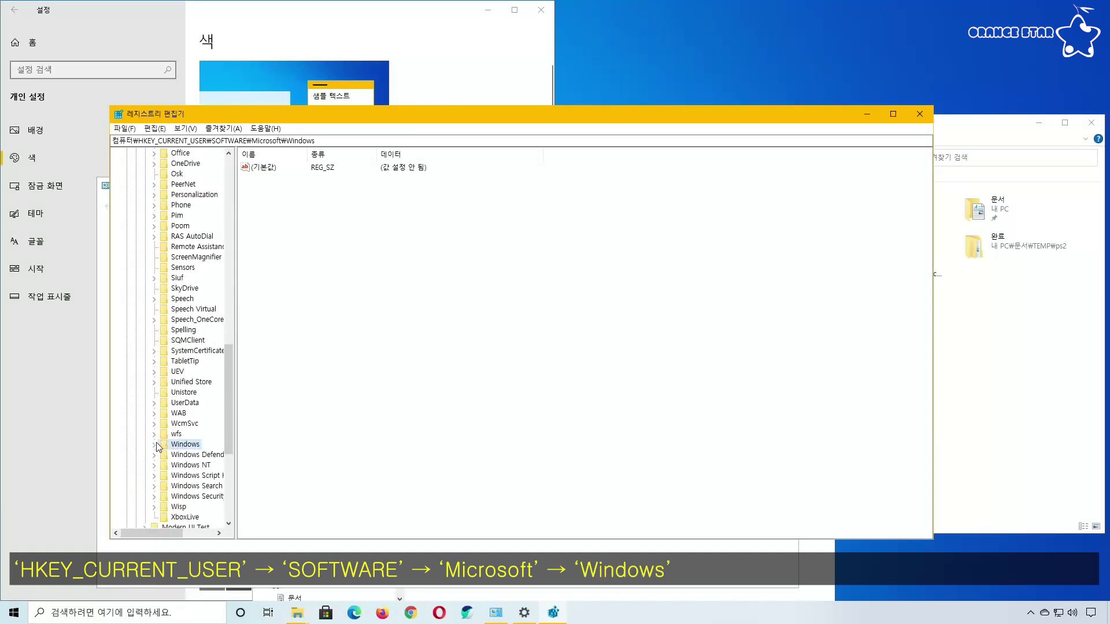
scroll(137, 410, down, 4)
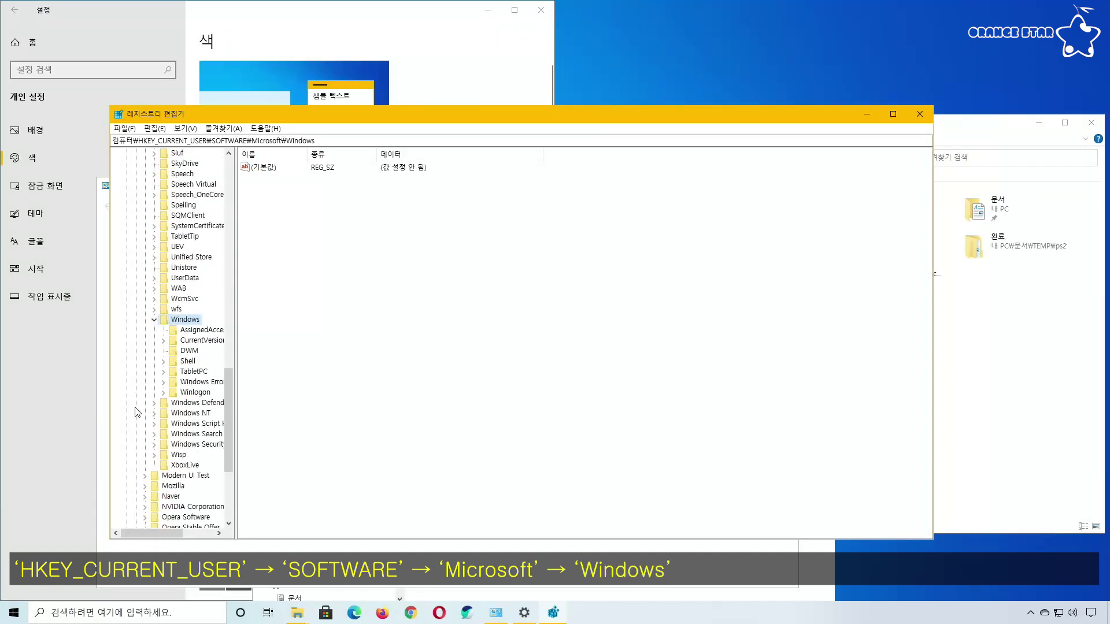
click(188, 351)
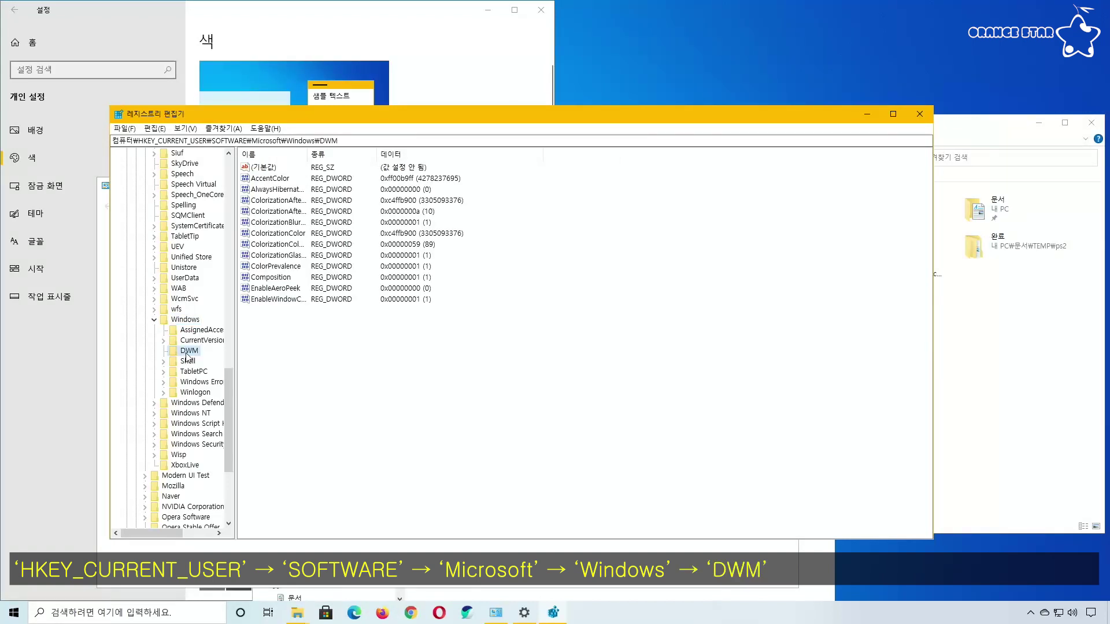
Widen the name column to fit and create a DWORD (32-bit) value named AccentColorInactive in the DWM key.
double_click(308, 154)
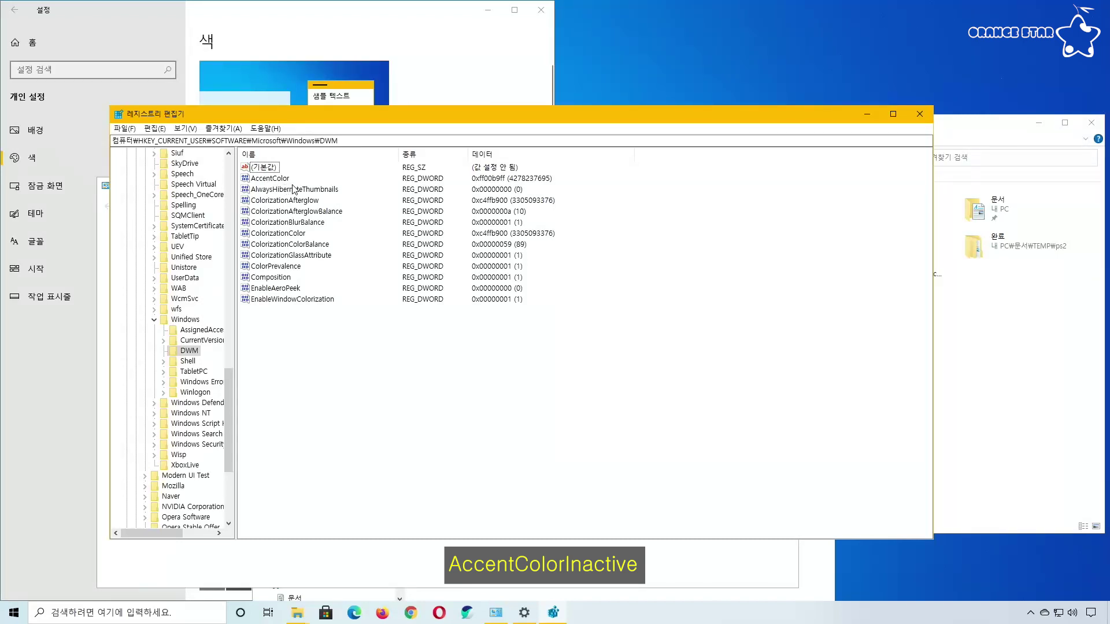
right_click(318, 375)
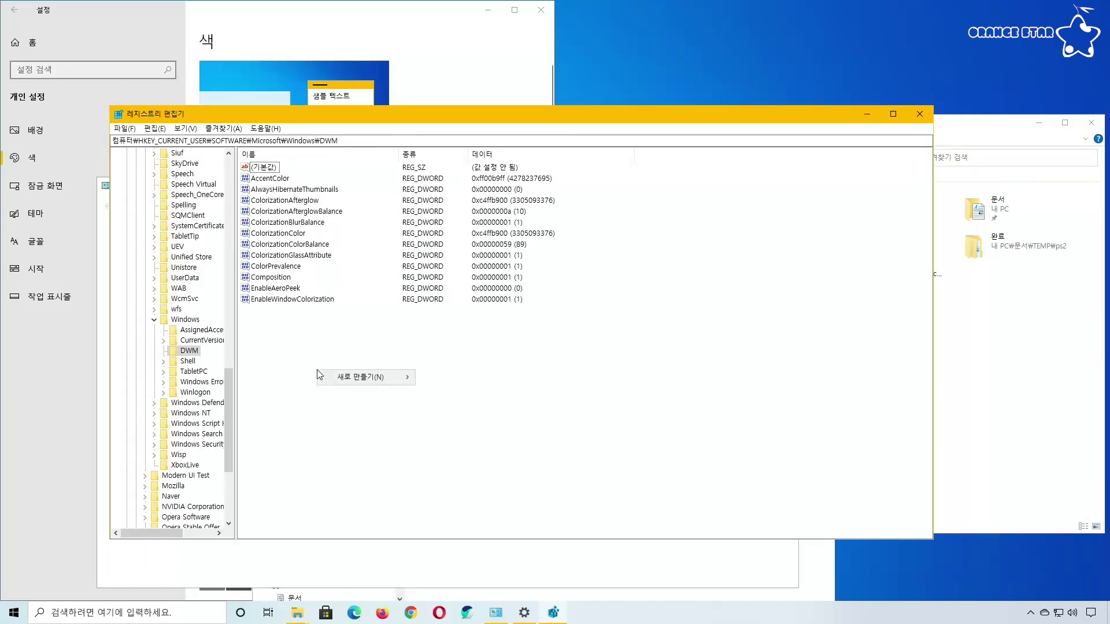
mouse_move(358, 380)
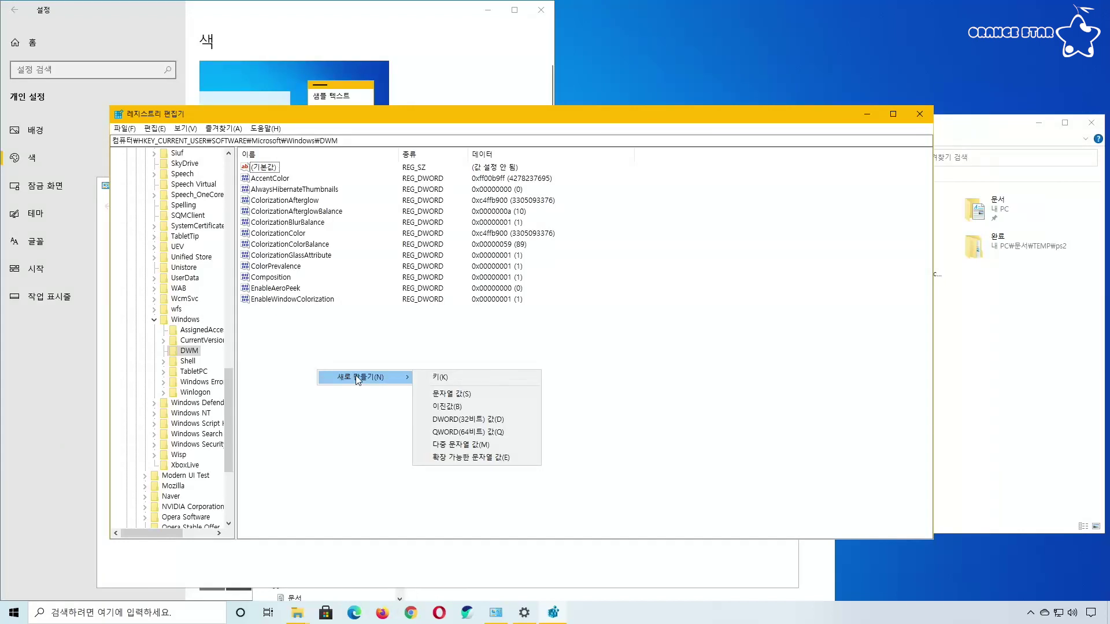
click(452, 420)
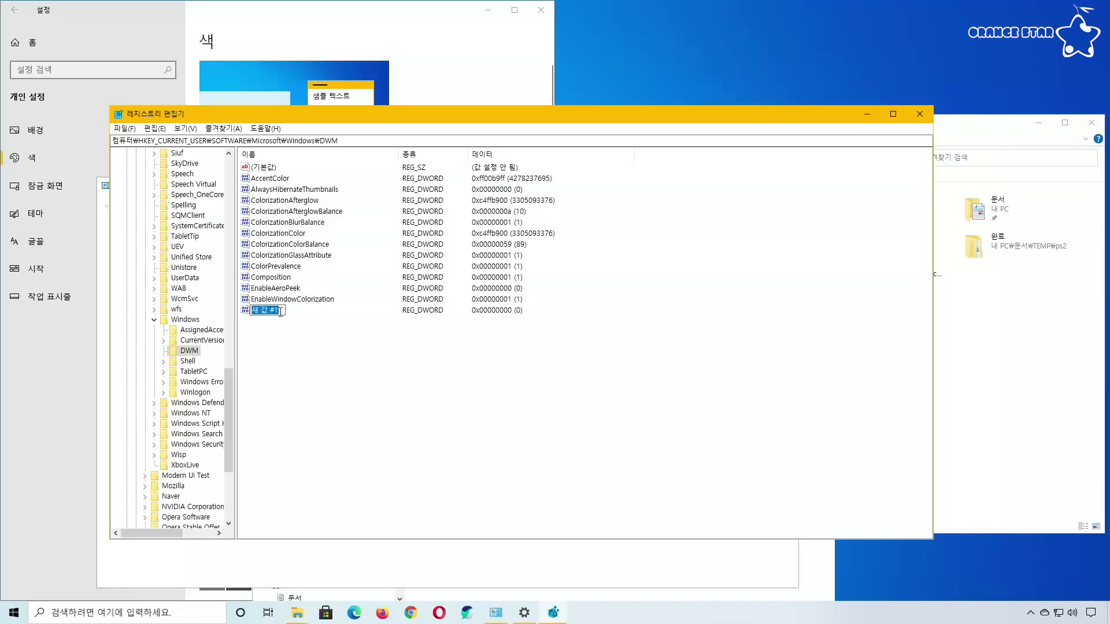
text(AccentColorInactive)
key(Return)
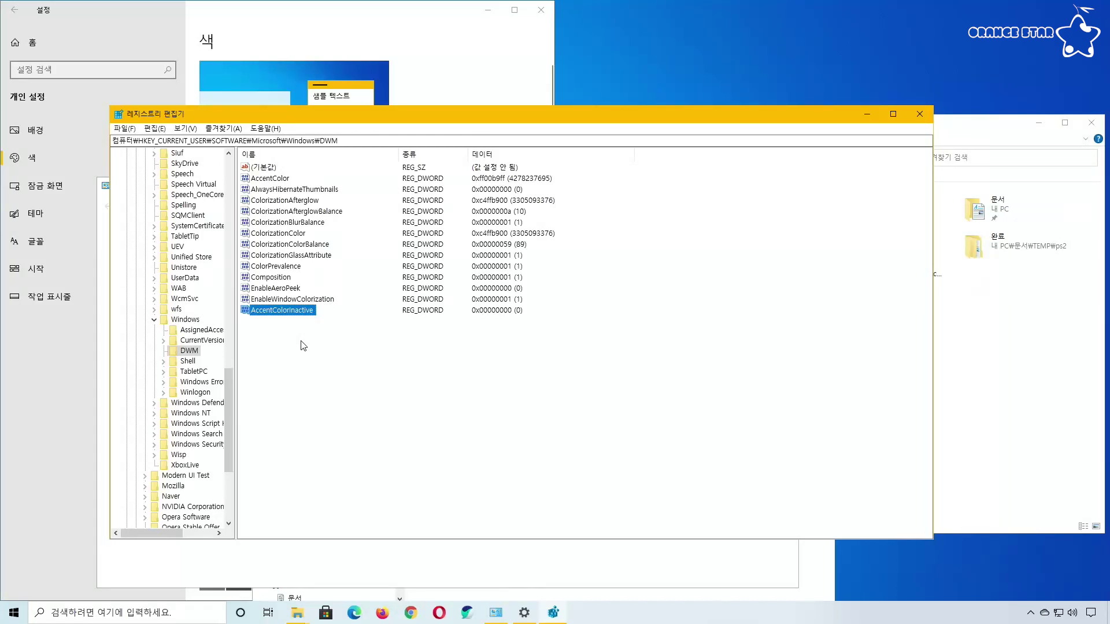
Set AccentColorInactive to the hexadecimal value ffffff and activate the File Explorer window to check the inactive title bar.
double_click(272, 311)
drag(277, 169, 543, 241)
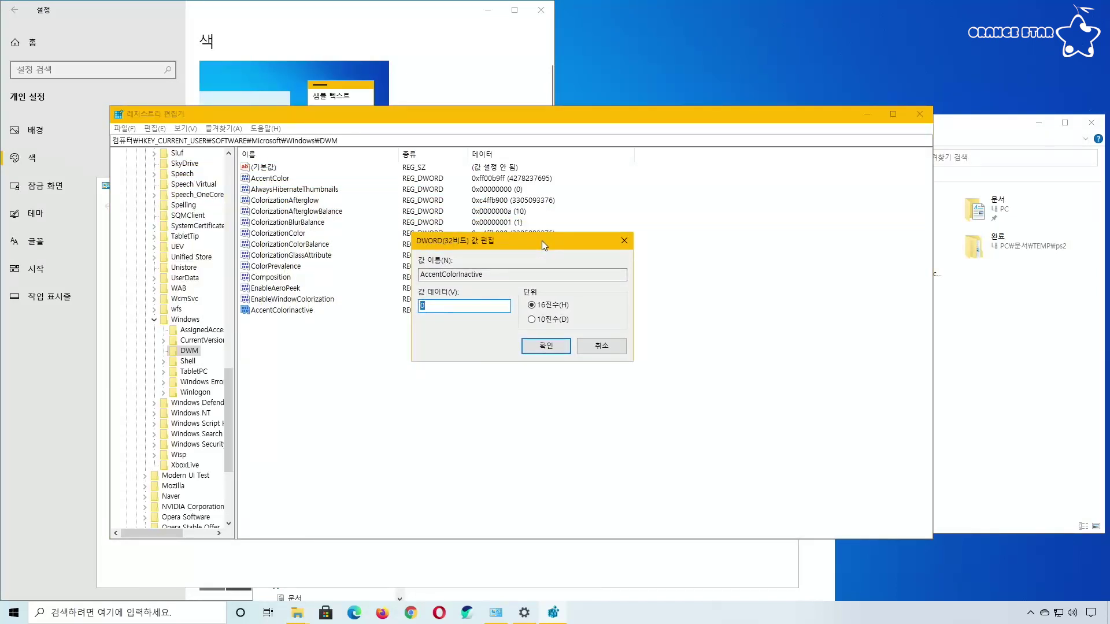
click(532, 319)
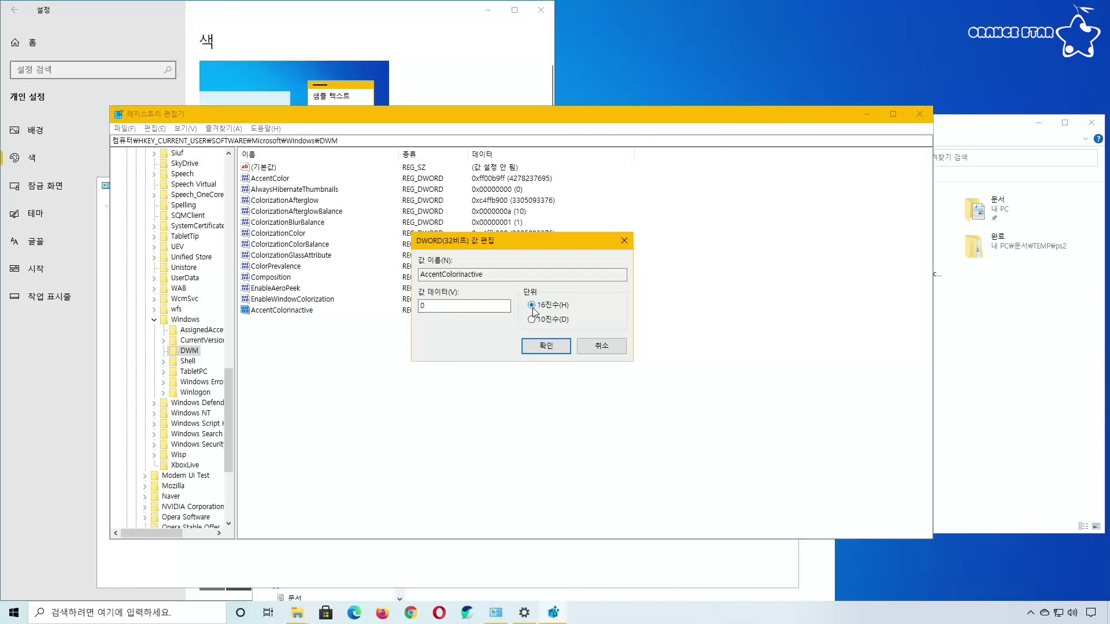
drag(433, 307, 397, 310)
text(ffffff)
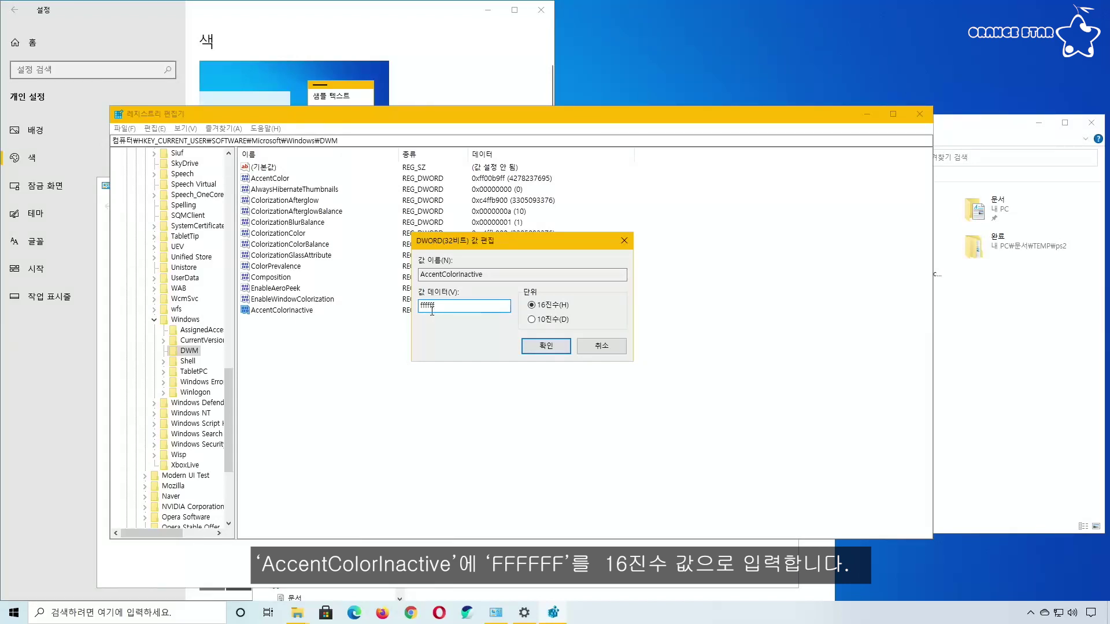
click(530, 351)
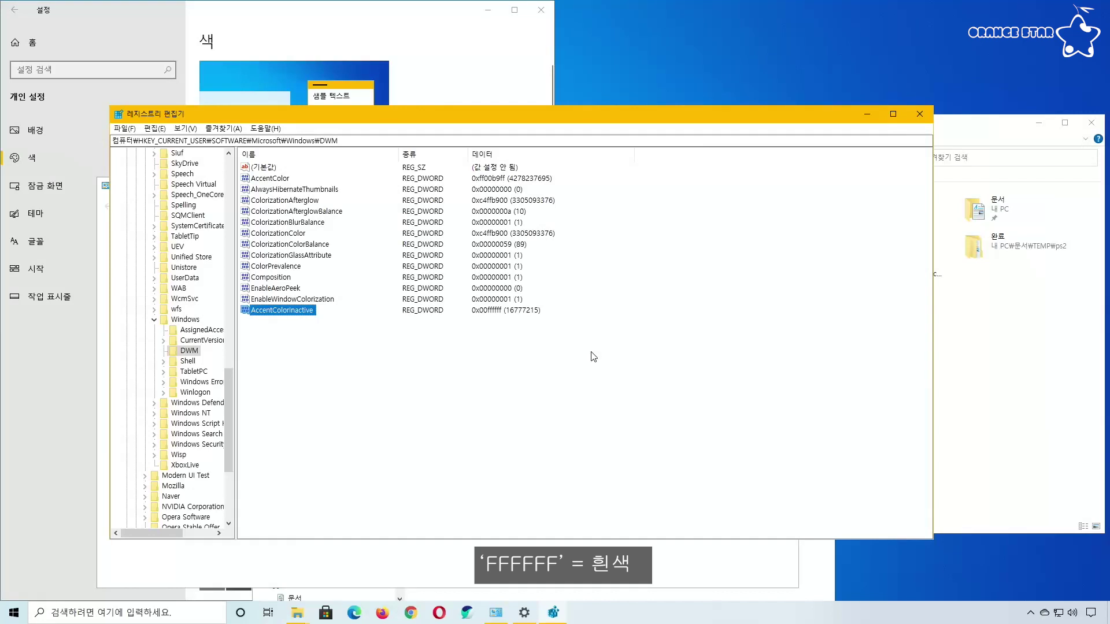
click(954, 130)
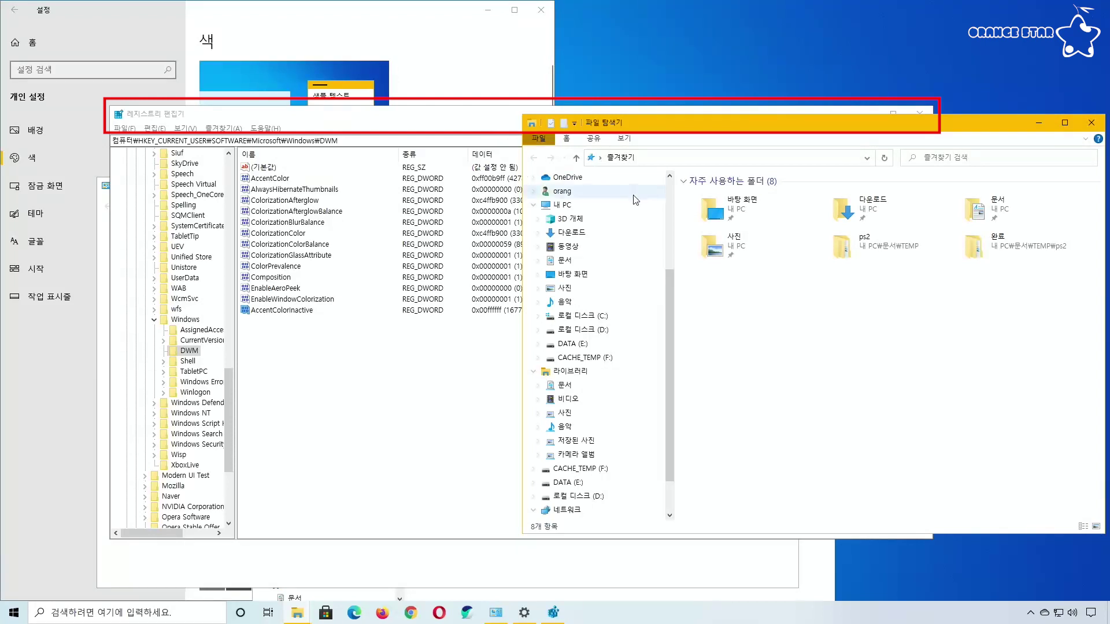
Consult the Color Structure page in the browser for predefined colors and set AccentColorInactive to the Orange code FFFFA500.
click(308, 316)
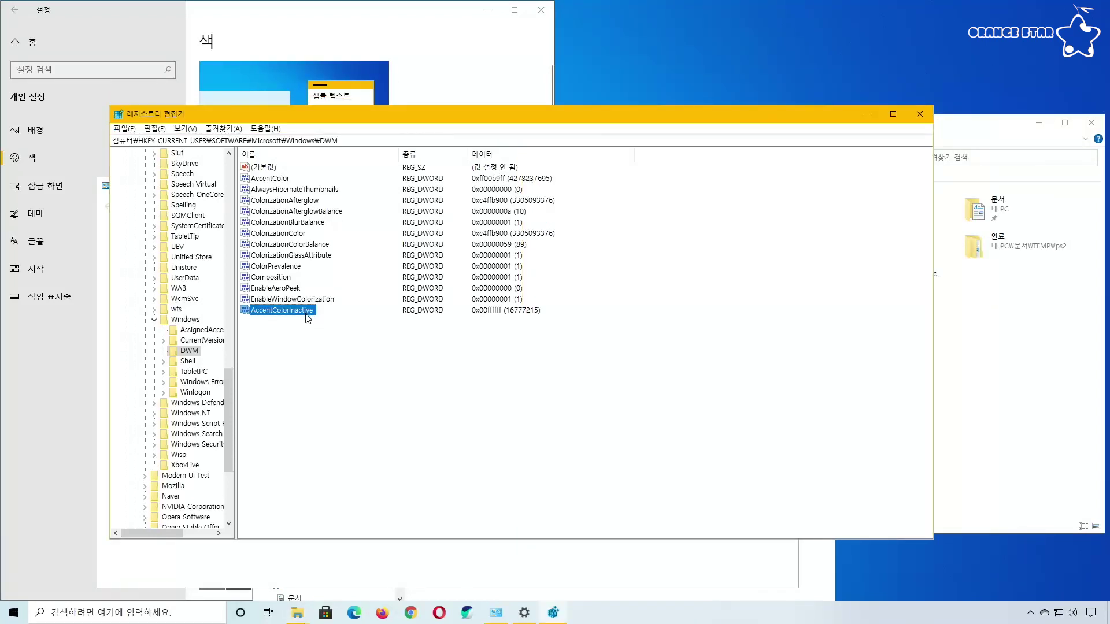
double_click(307, 315)
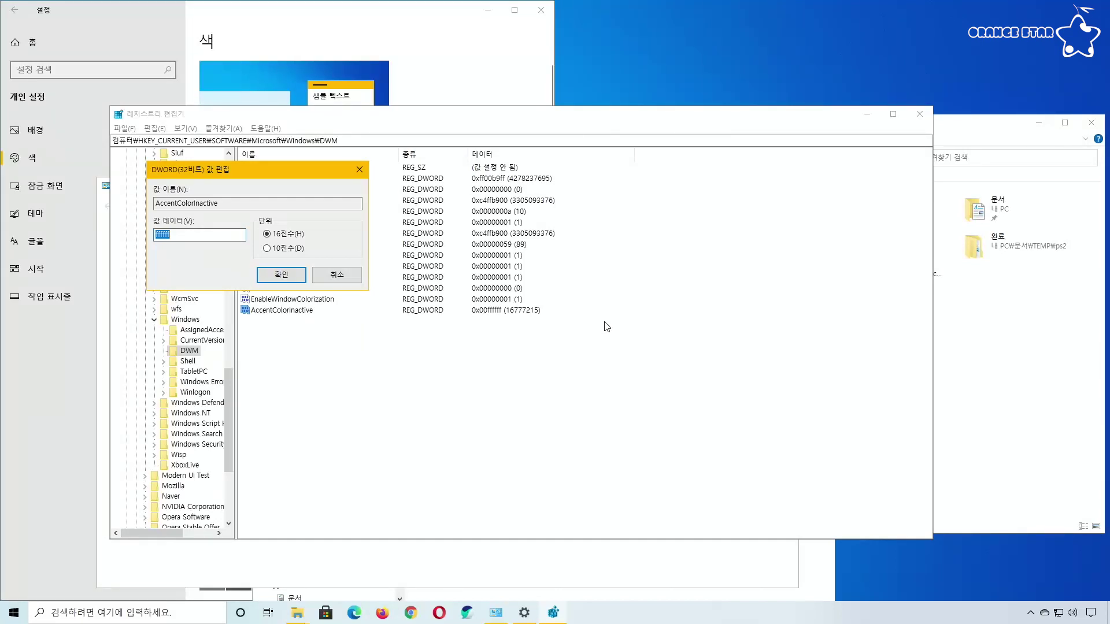
click(469, 614)
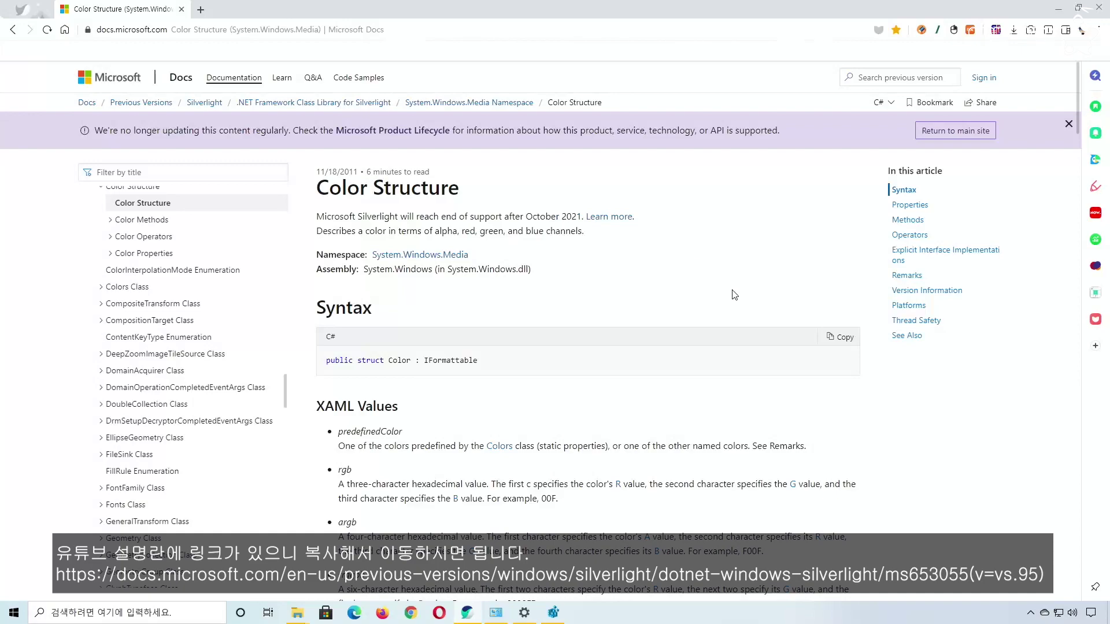
scroll(518, 362, down, 2)
scroll(518, 361, down, 14)
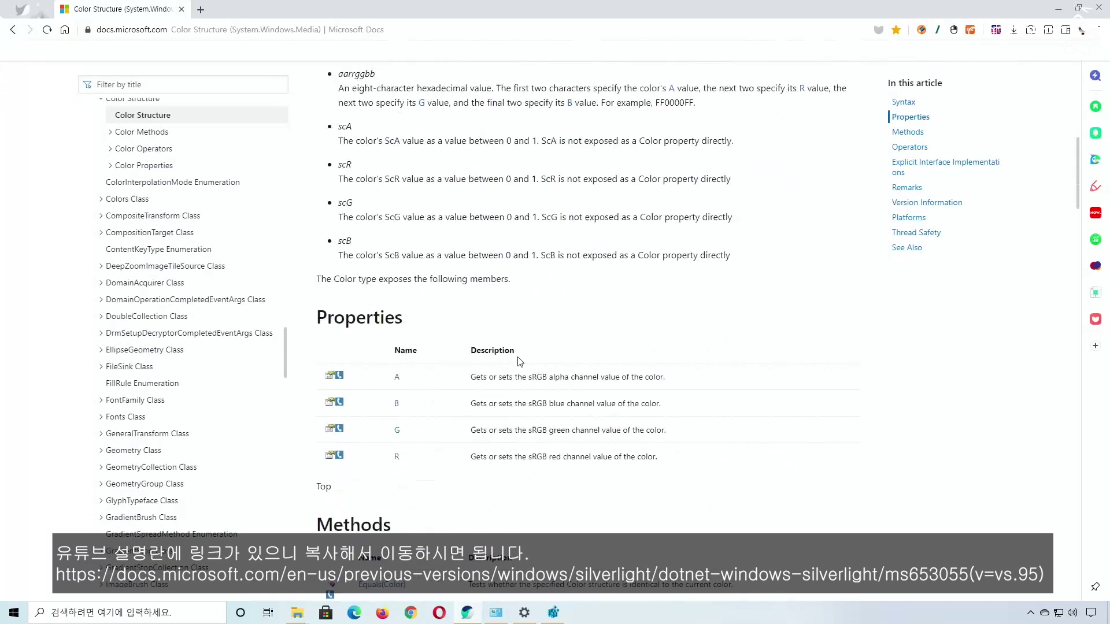
scroll(520, 361, down, 20)
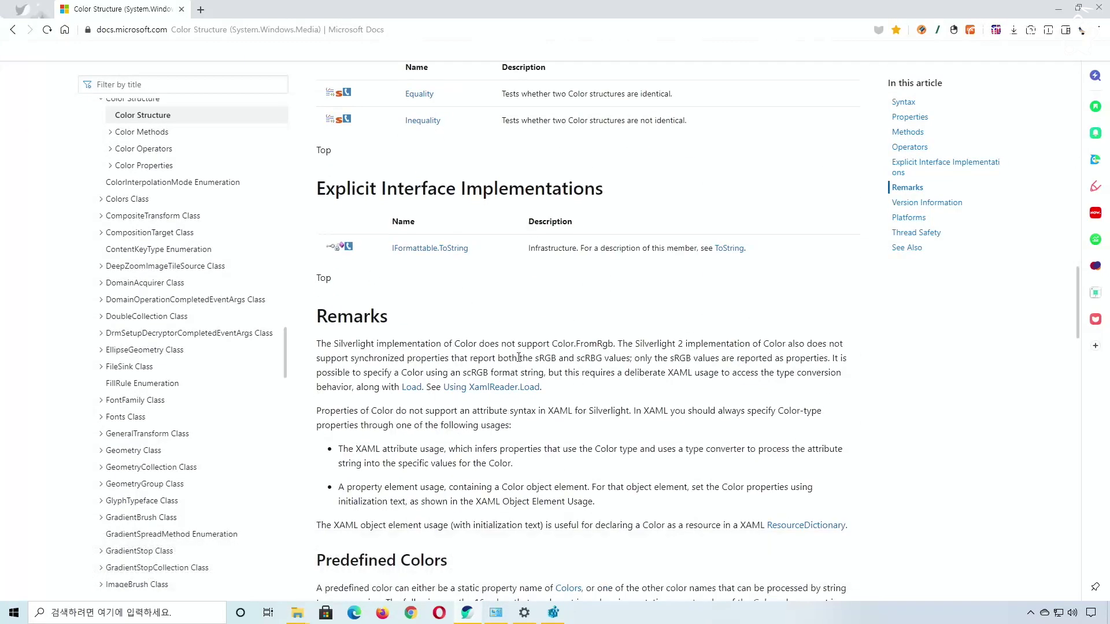
scroll(519, 358, down, 7)
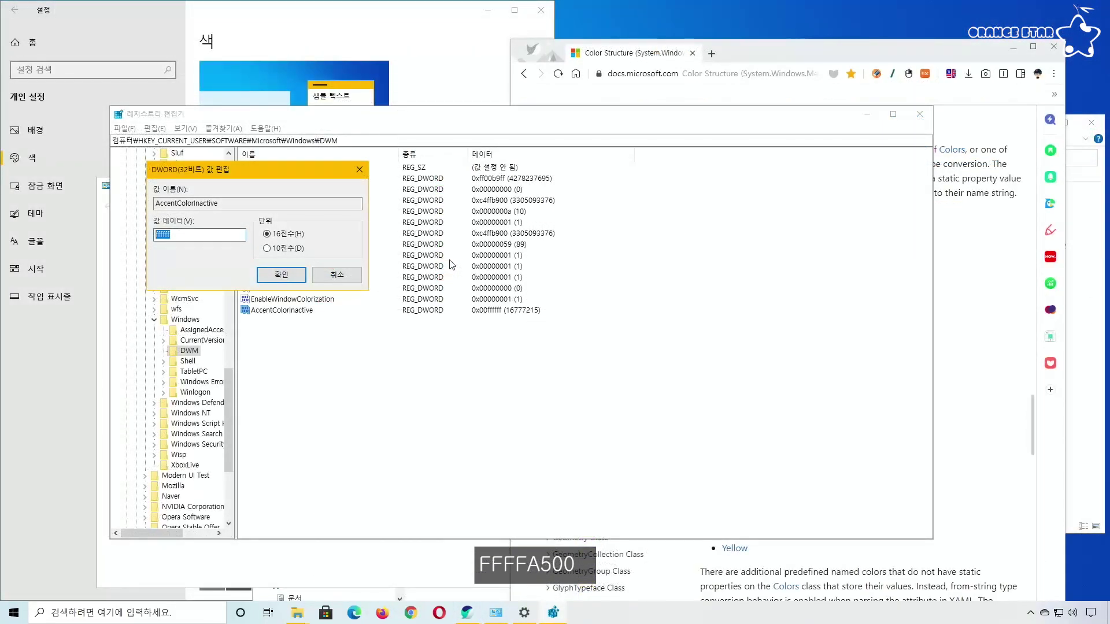
text(FFFFA500)
click(267, 277)
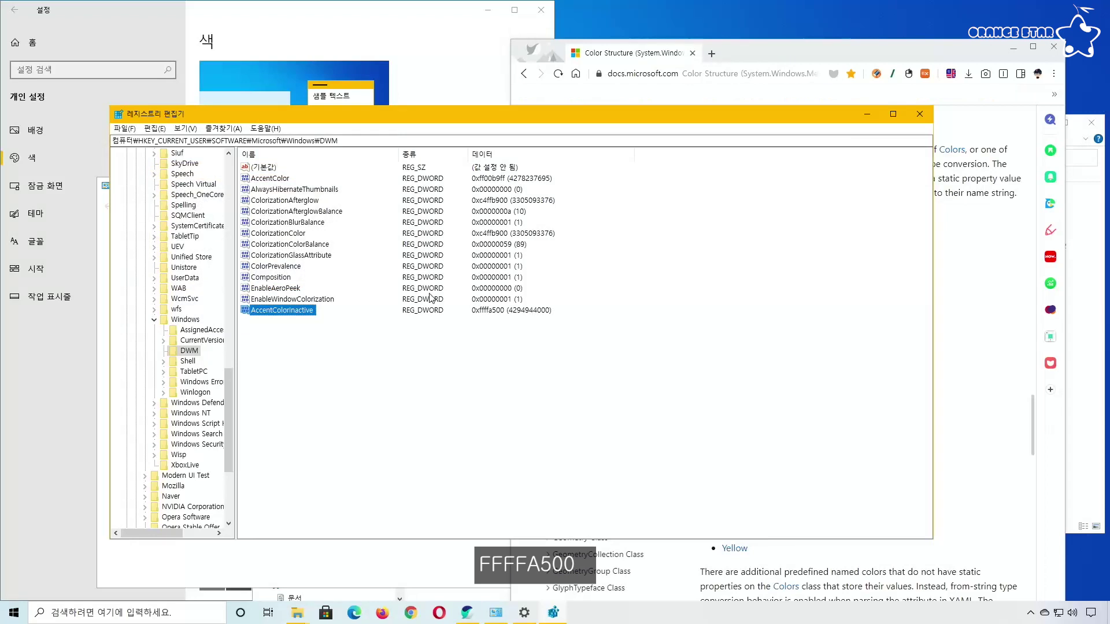
Alternate between the browser and Registry Editor windows to check the inactive title bar color with the Orange code.
click(795, 54)
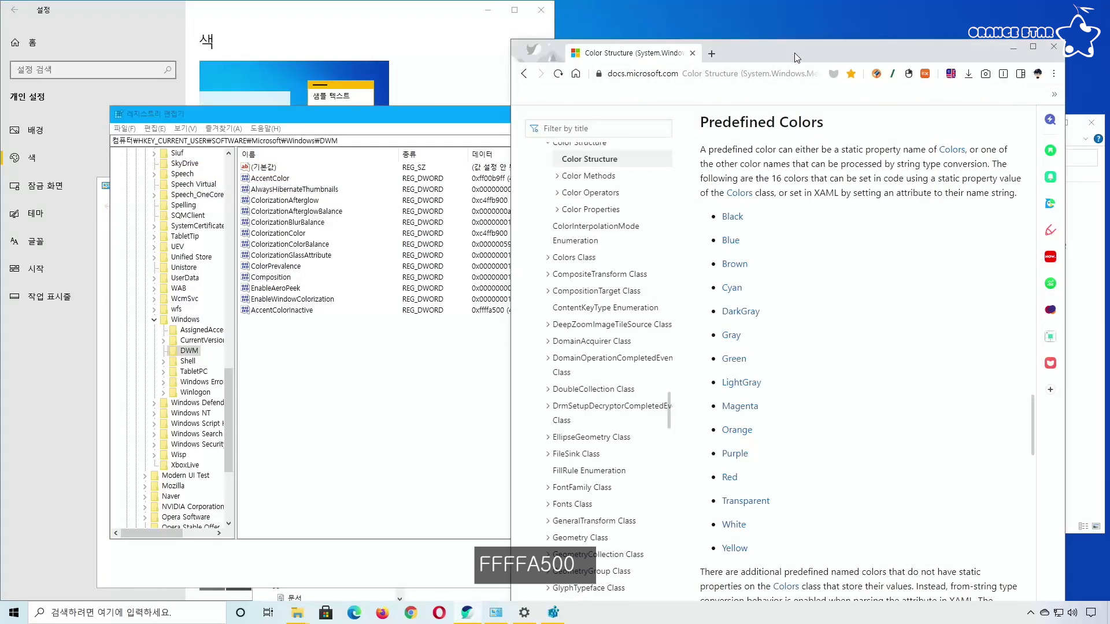
click(490, 120)
click(771, 50)
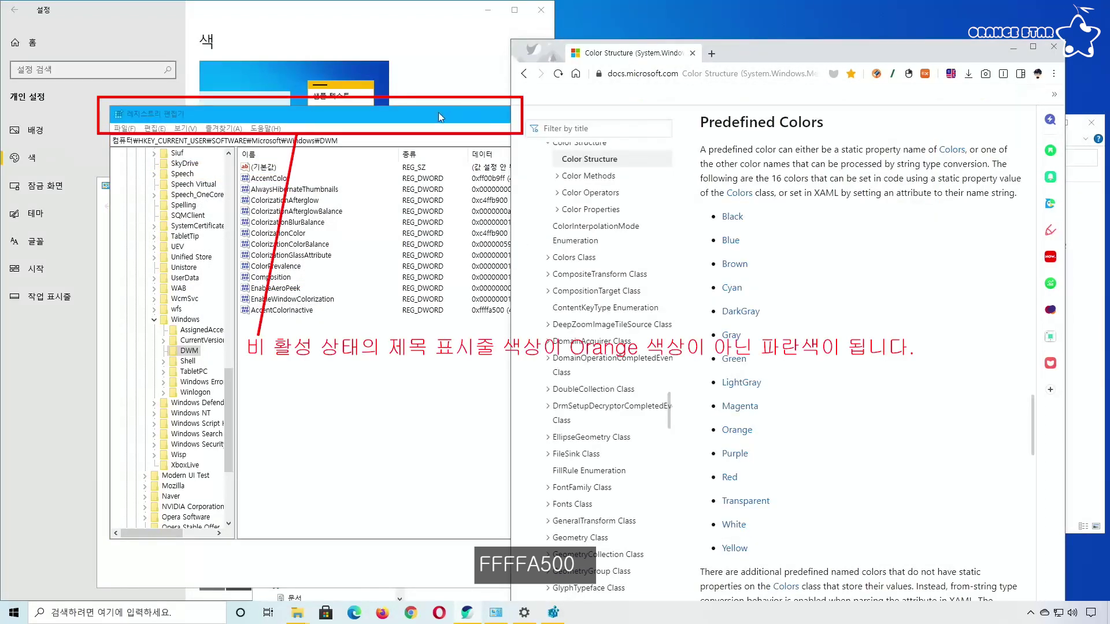
click(439, 112)
click(750, 53)
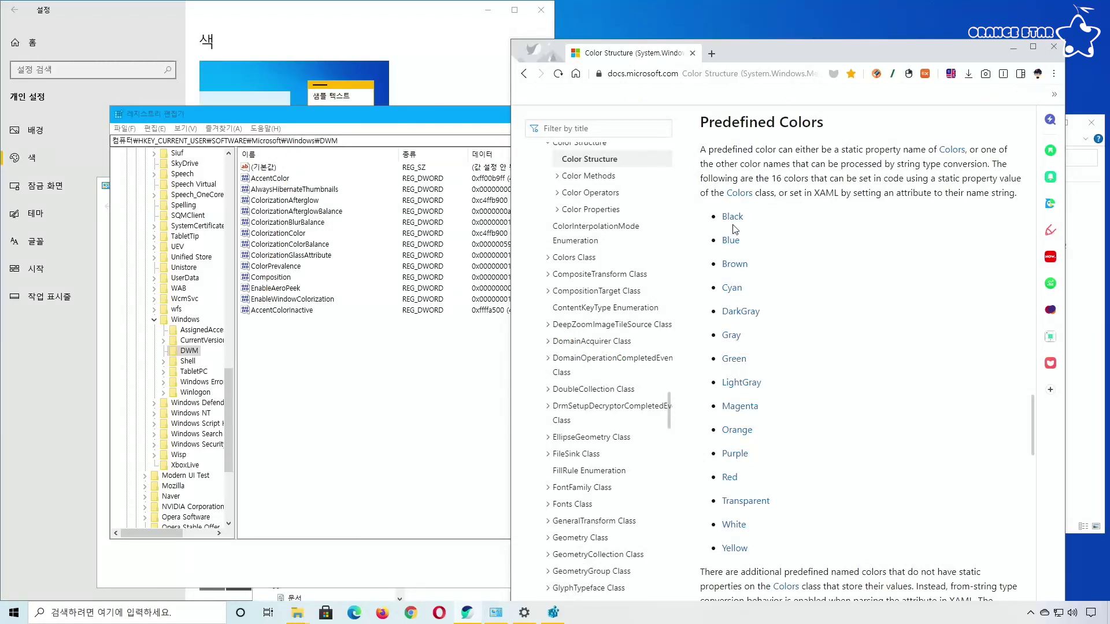
Look up Gold in the Predefined Colors table and set AccentColorInactive to FFFFD700.
scroll(955, 263, down, 8)
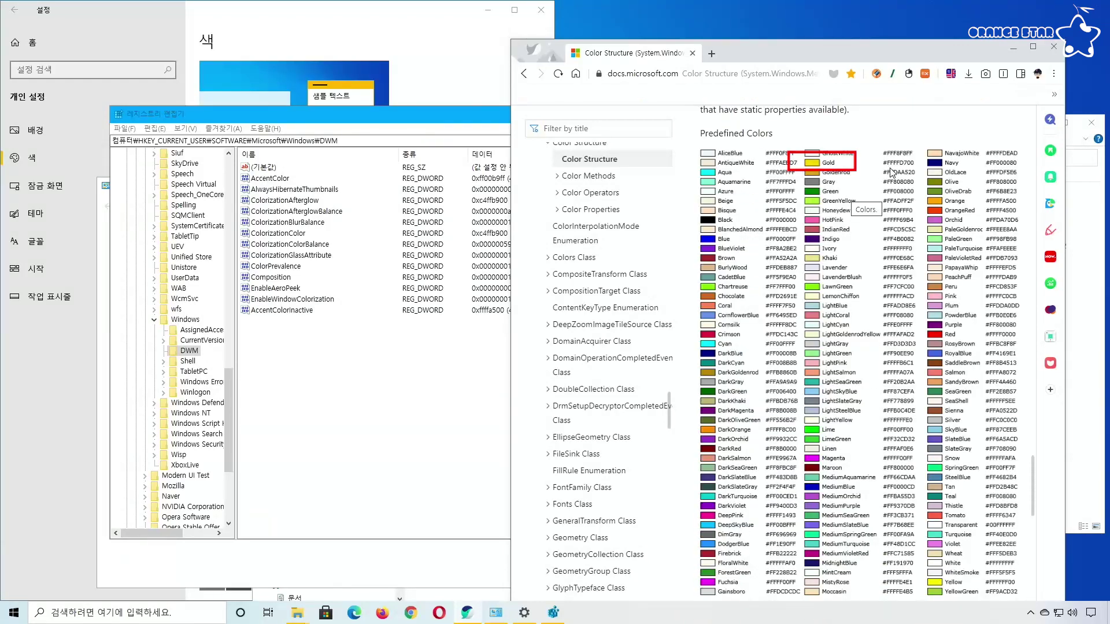
click(324, 331)
click(310, 315)
double_click(308, 314)
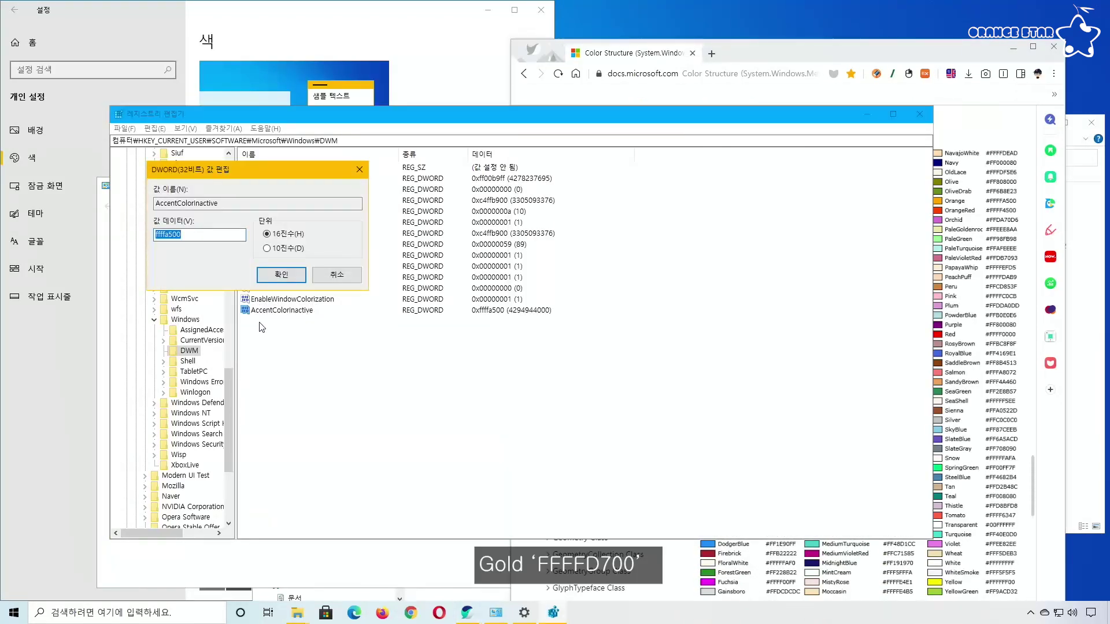
text(FFFFD700)
click(290, 277)
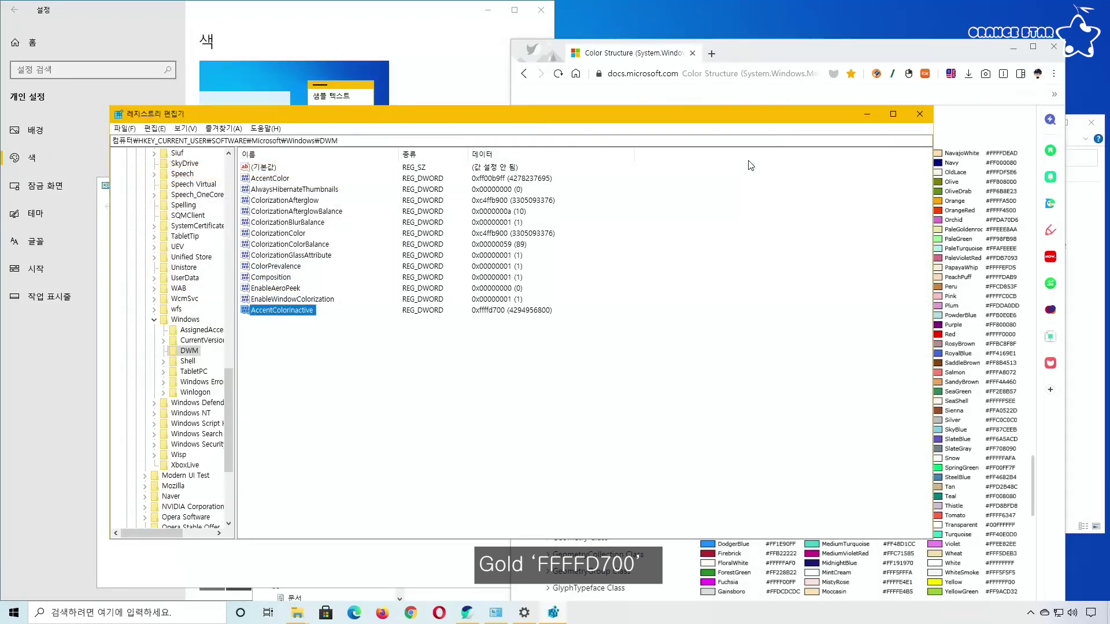
Switch back and forth between the browser and the Registry Editor to examine the inactive title bar with the Gold code.
click(751, 58)
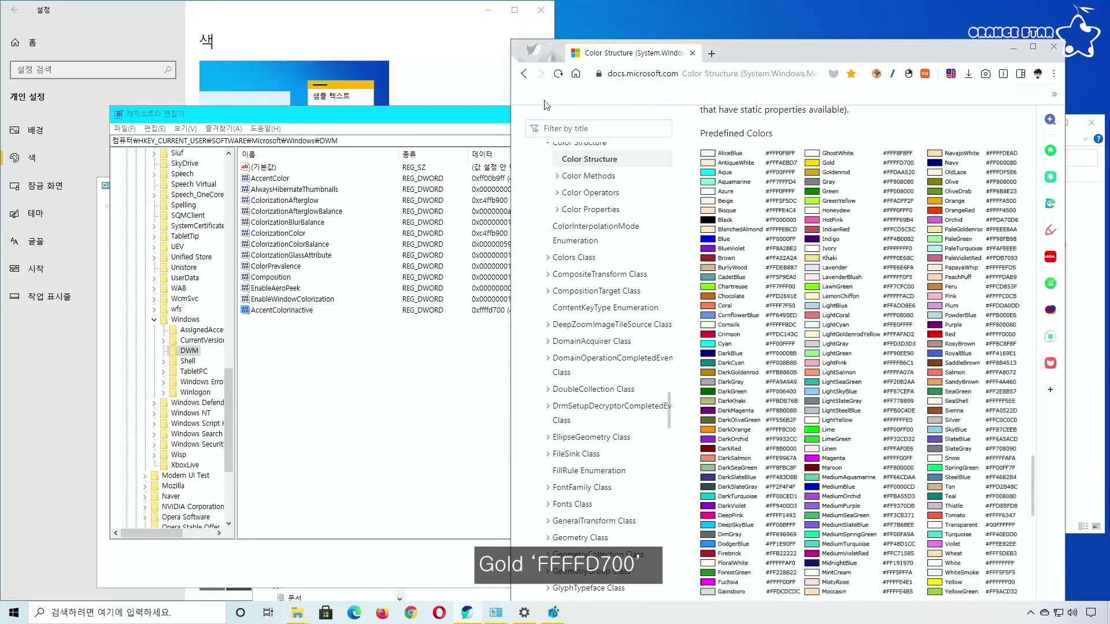
click(464, 115)
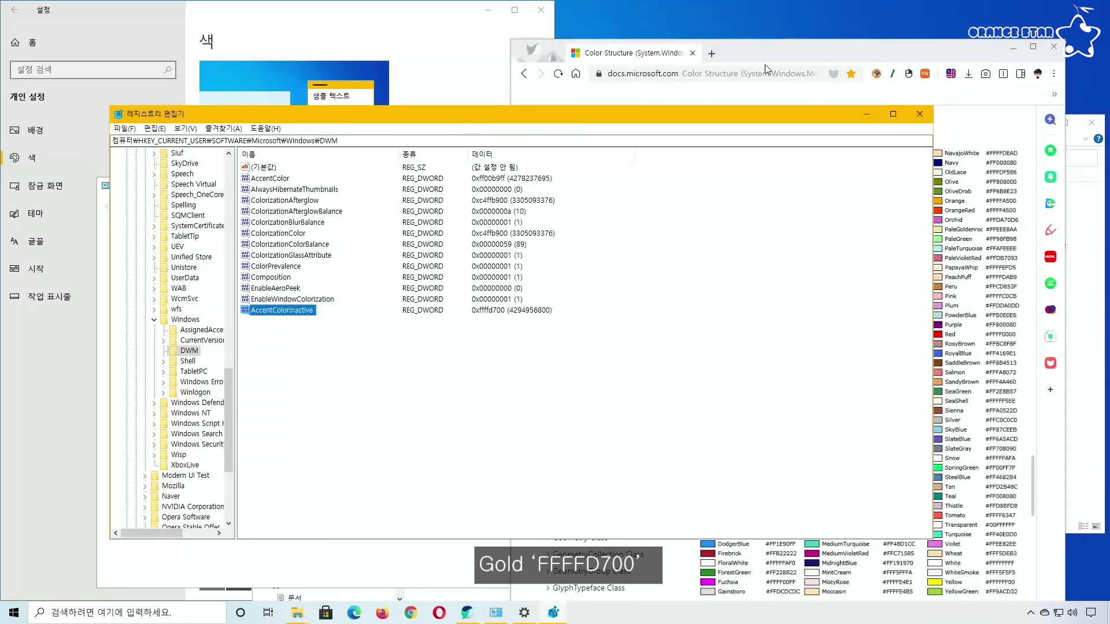
click(780, 56)
click(472, 114)
click(746, 56)
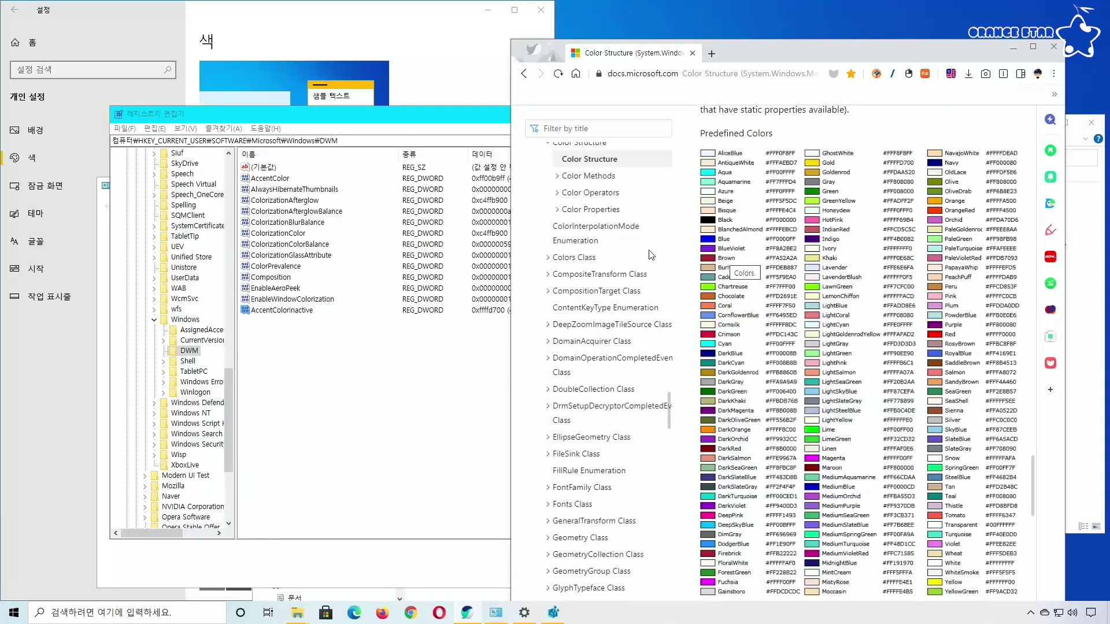
Set the AccentColorInactive data to the hexadecimal value 00AFFF.
double_click(282, 310)
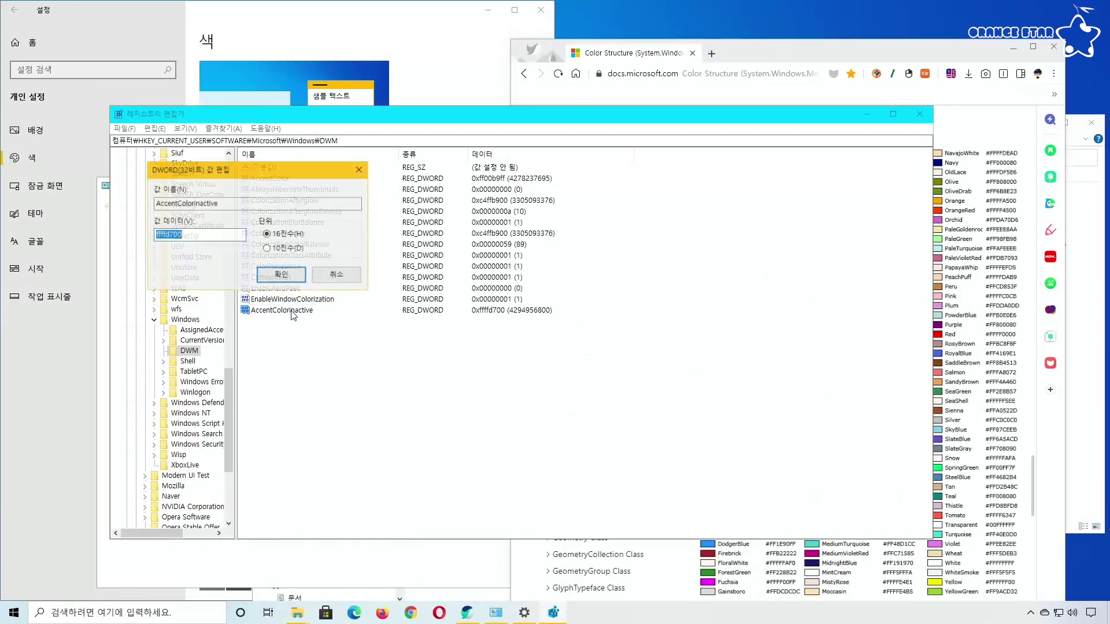
text(afff)
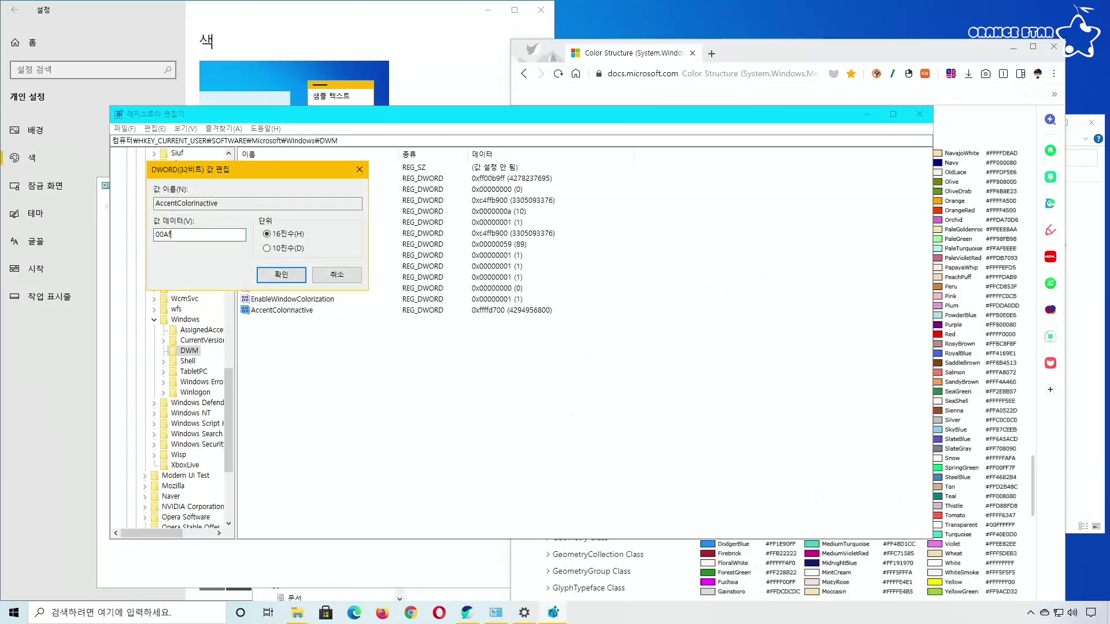
click(275, 278)
Rearrange the browser and Registry Editor windows and alternate between File Explorer and the Registry Editor to compare their title bars.
drag(776, 60, 621, 258)
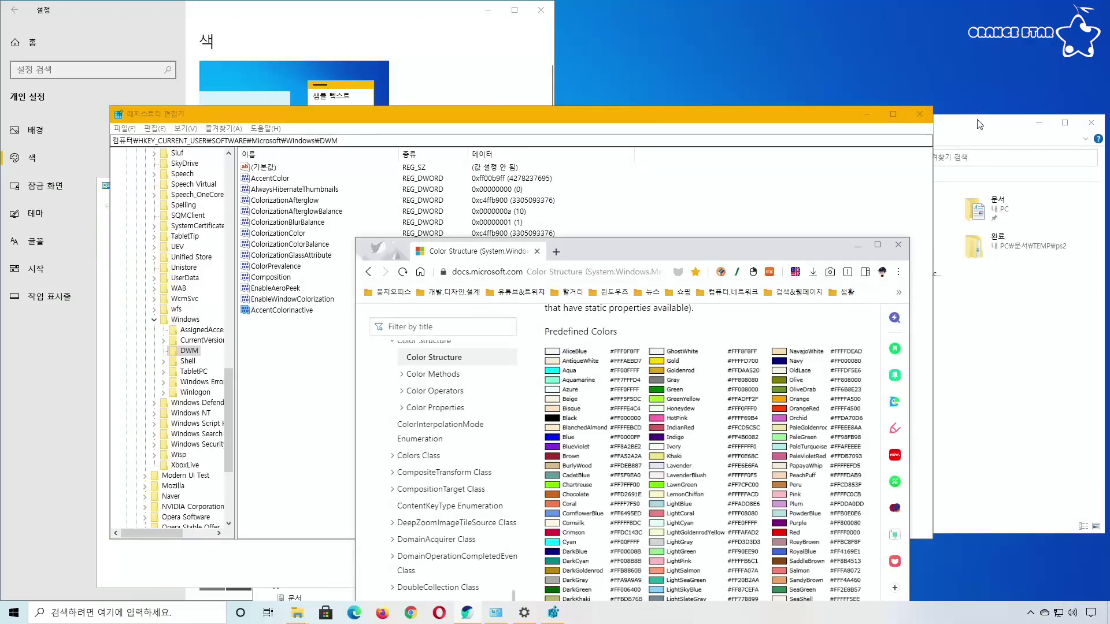
click(978, 120)
drag(500, 112, 479, 75)
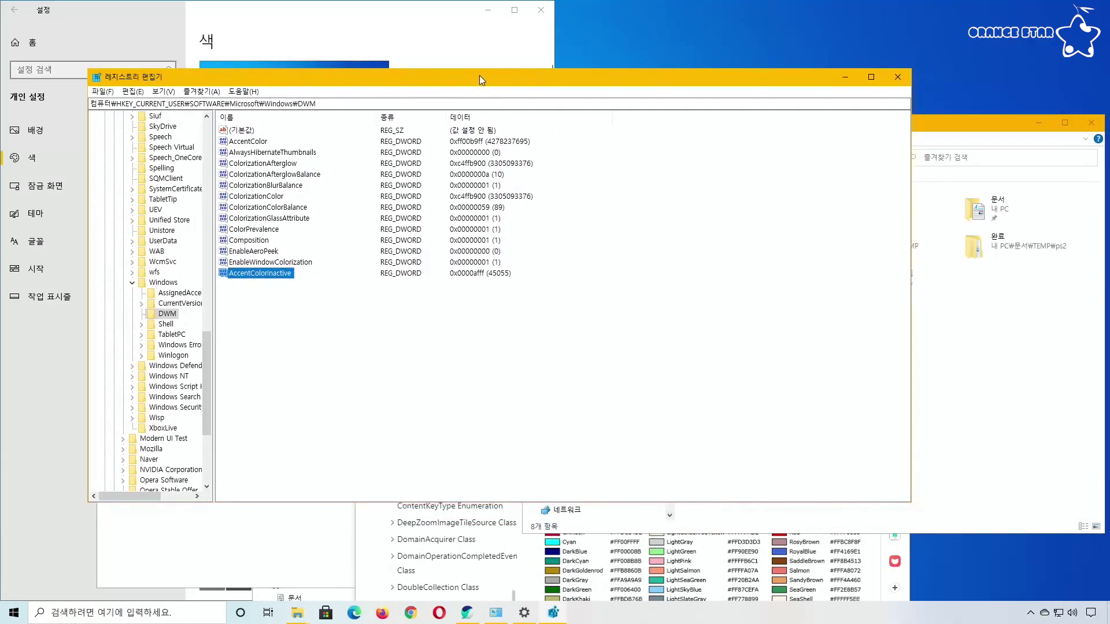
click(924, 124)
click(659, 78)
click(938, 124)
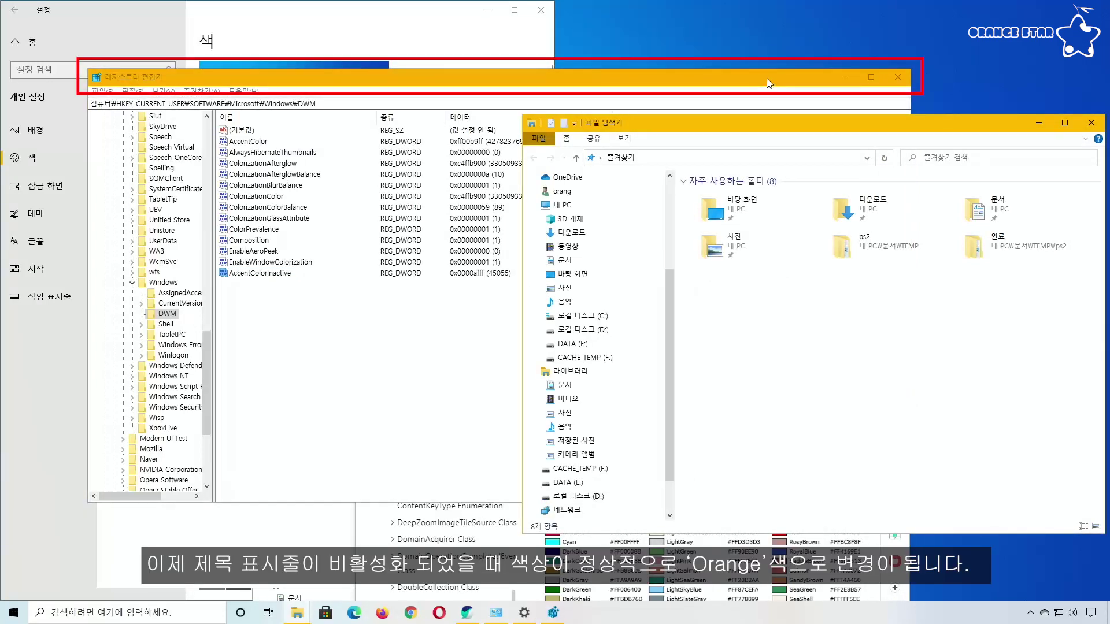
click(767, 78)
click(922, 123)
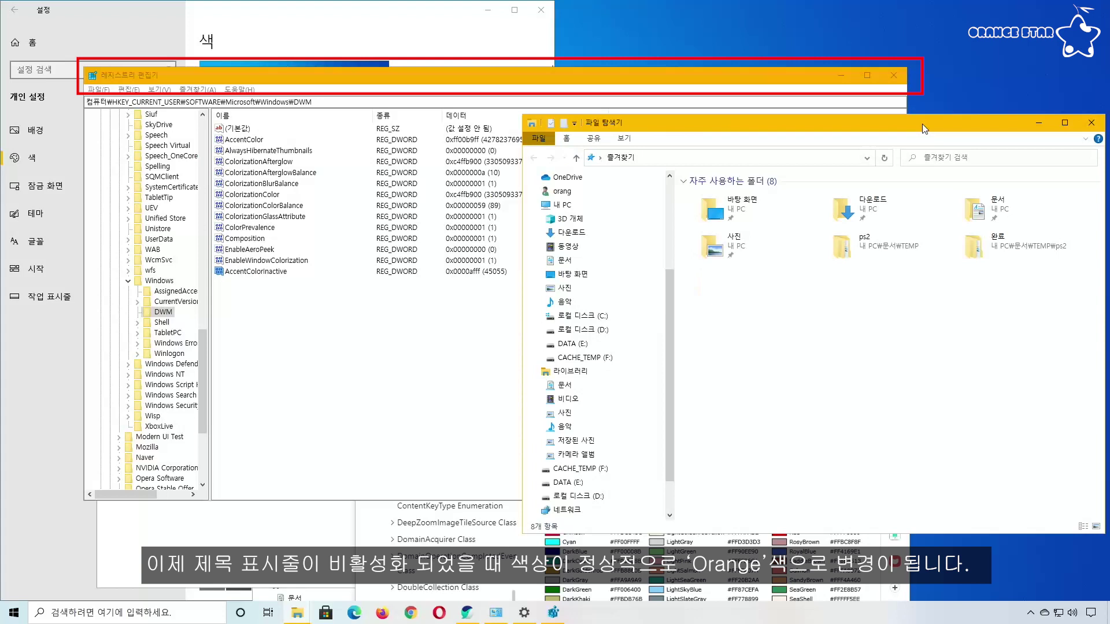
drag(771, 83, 762, 68)
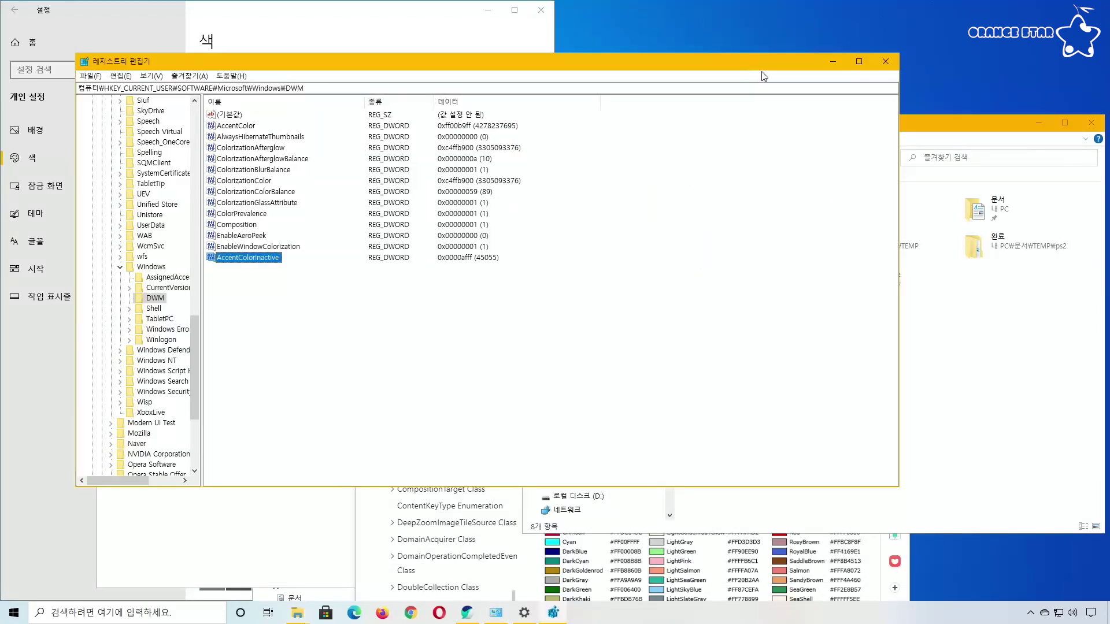
click(920, 121)
click(771, 68)
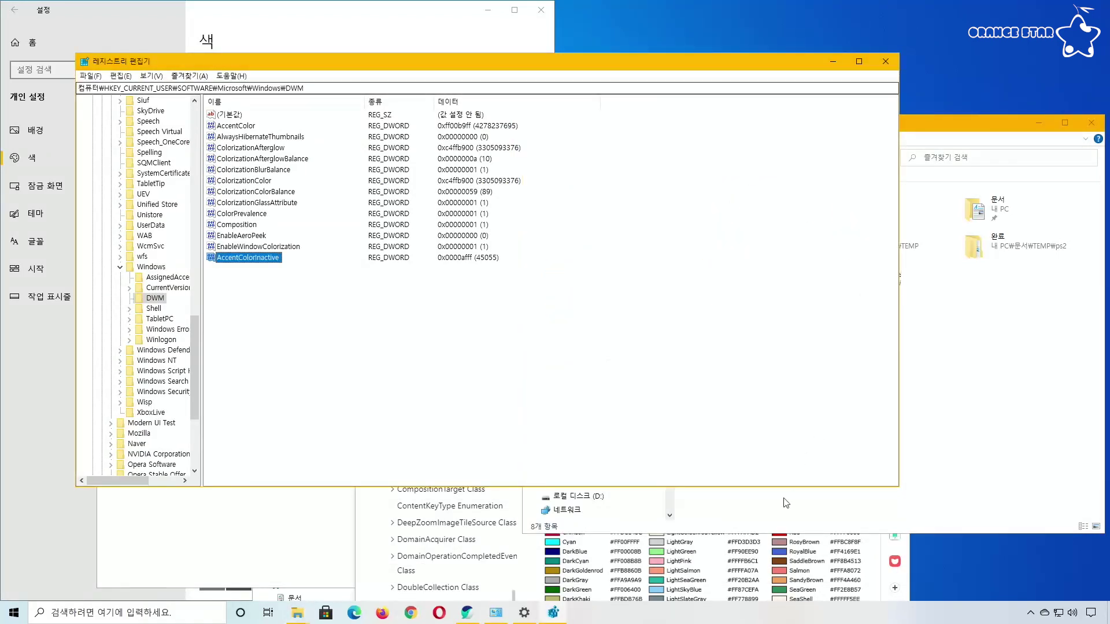
Consult the browser's Predefined Colors table for Gray and set AccentColorInactive to the hexadecimal value 808080.
click(731, 559)
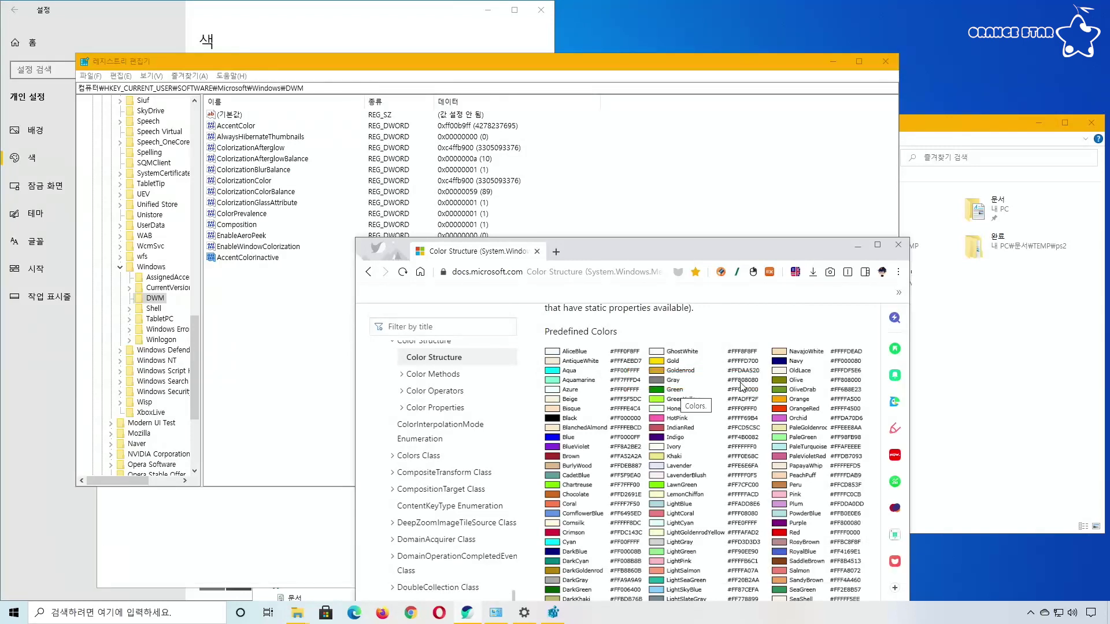
double_click(275, 259)
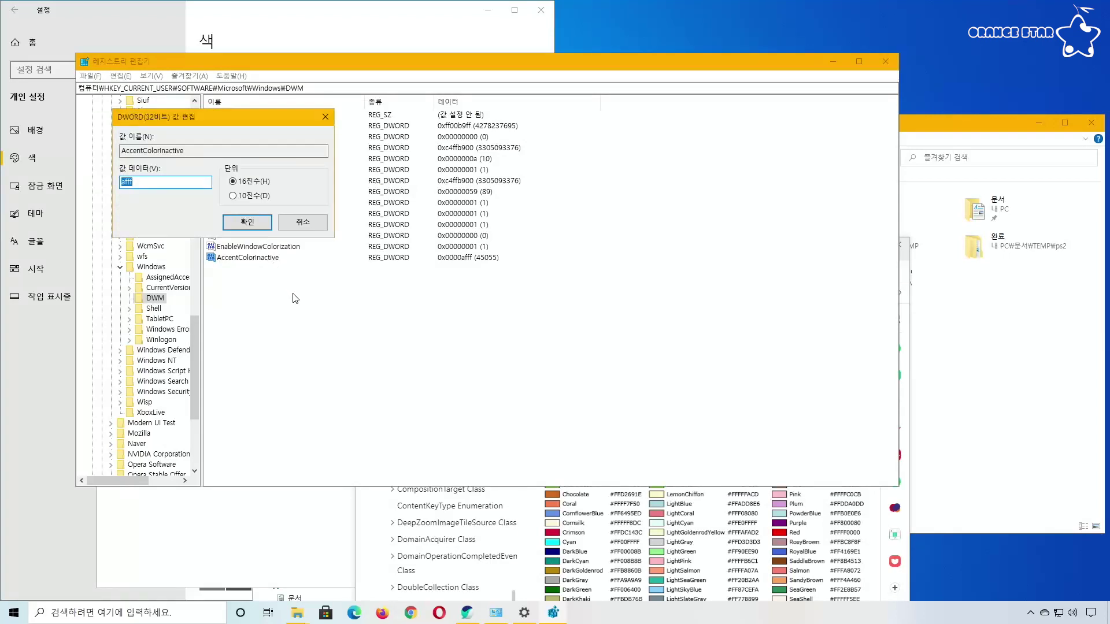
text(808080)
click(254, 223)
Move the File Explorer window aside and alternate it with the Registry Editor to check the gray inactive title bar.
click(949, 359)
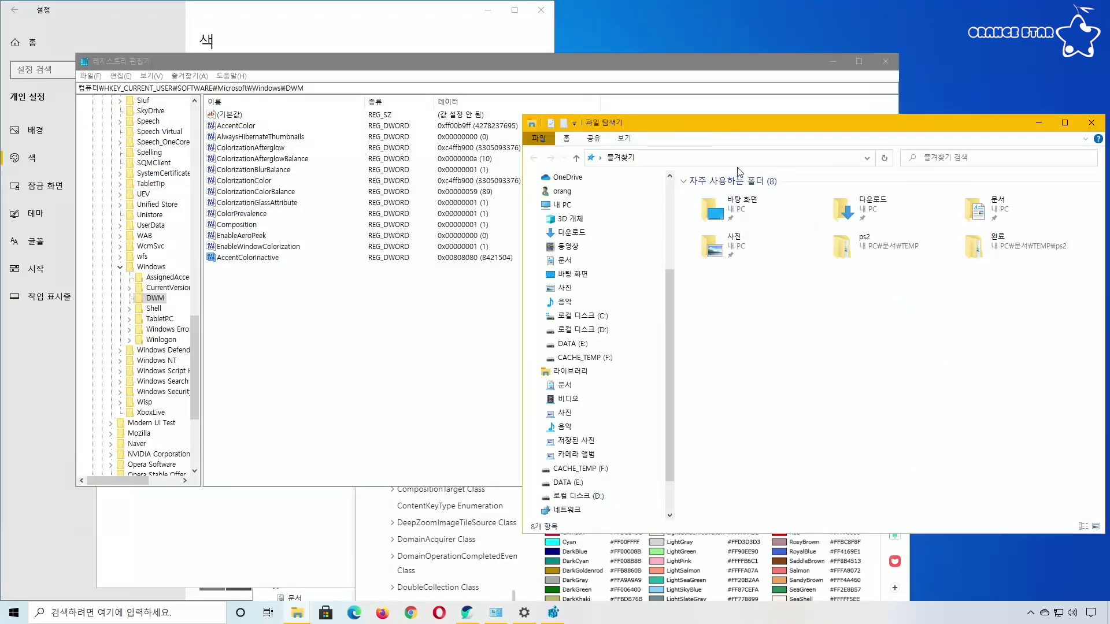
mouse_move(717, 124)
mouse_down()
mouse_move(595, 102)
mouse_move(563, 113)
mouse_move(732, 127)
mouse_up()
click(733, 106)
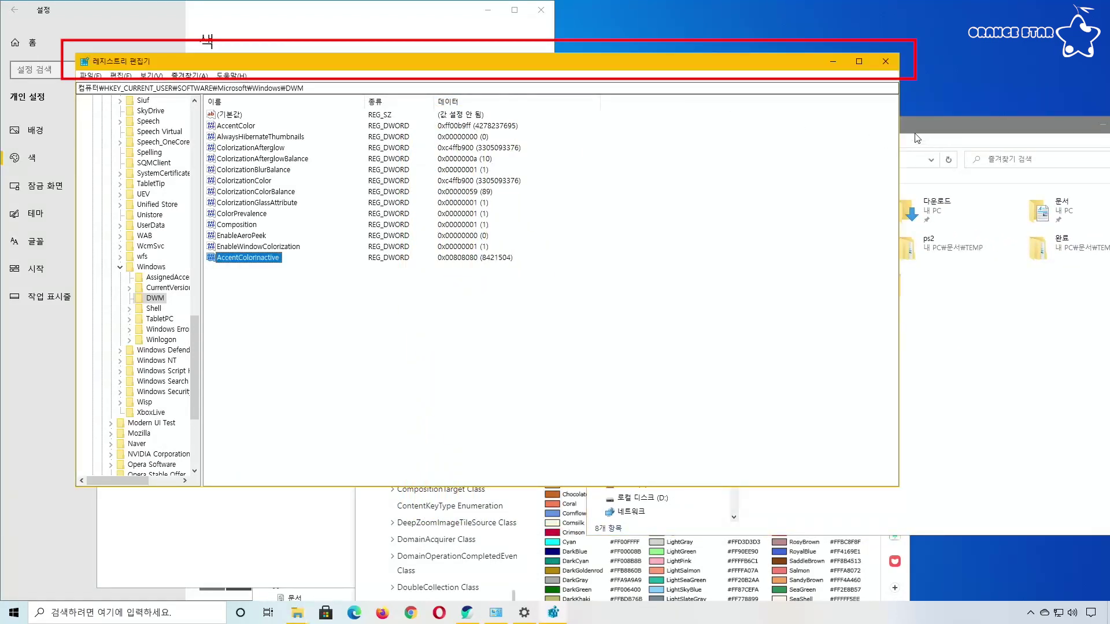
click(902, 123)
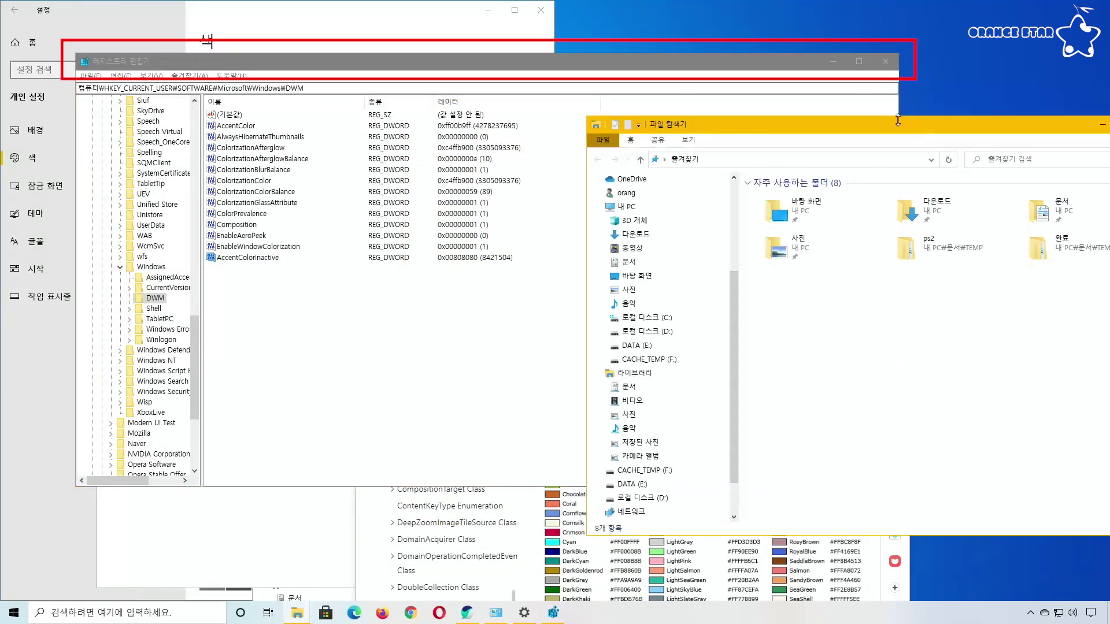
click(663, 58)
click(928, 125)
click(741, 75)
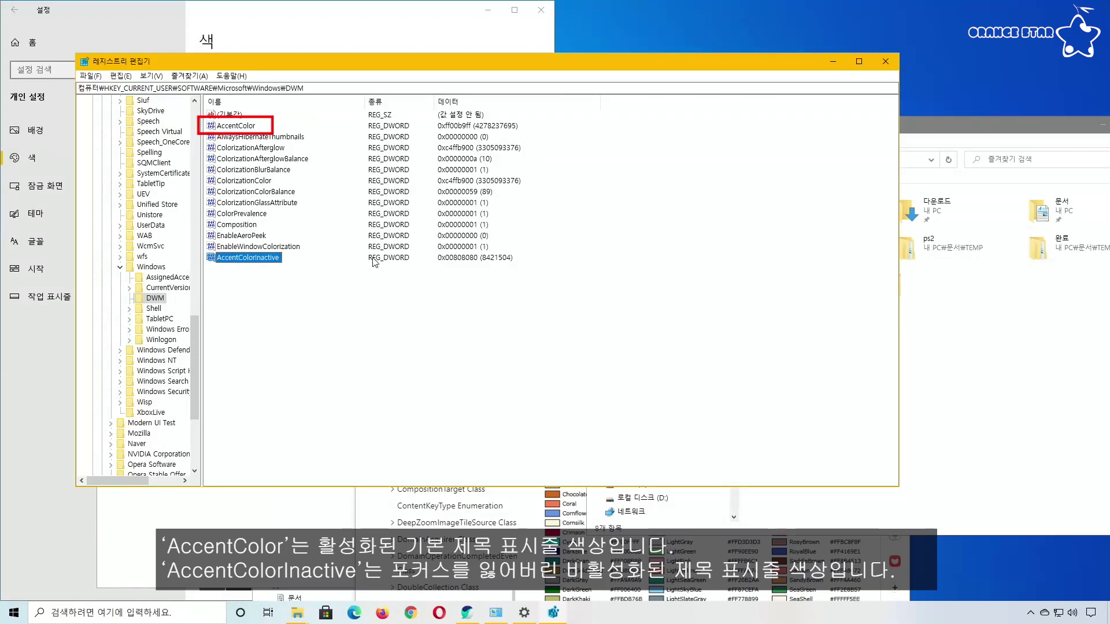
Point out the AccentColor value in the DWM key and arrange the Registry Editor beside the Settings color page for comparison.
click(241, 126)
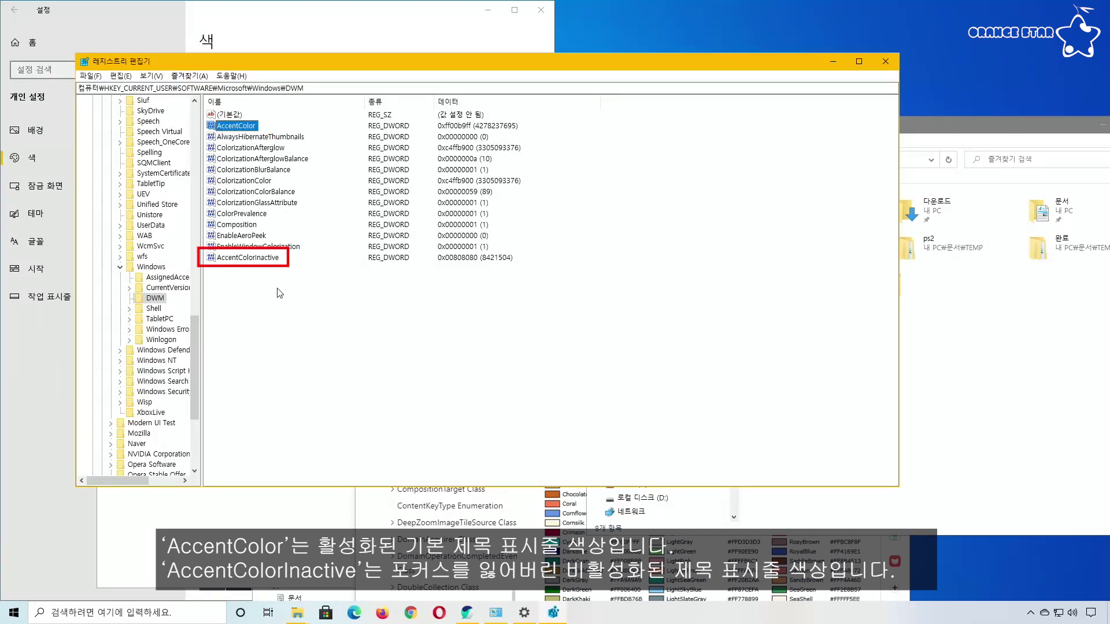
click(259, 272)
click(252, 128)
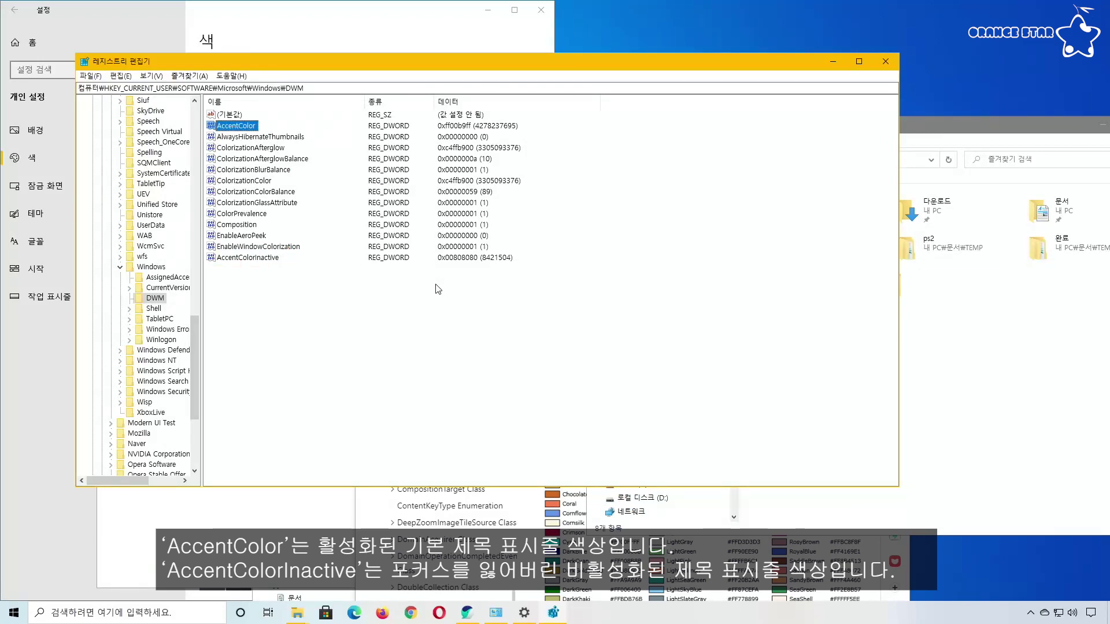
drag(342, 64, 703, 80)
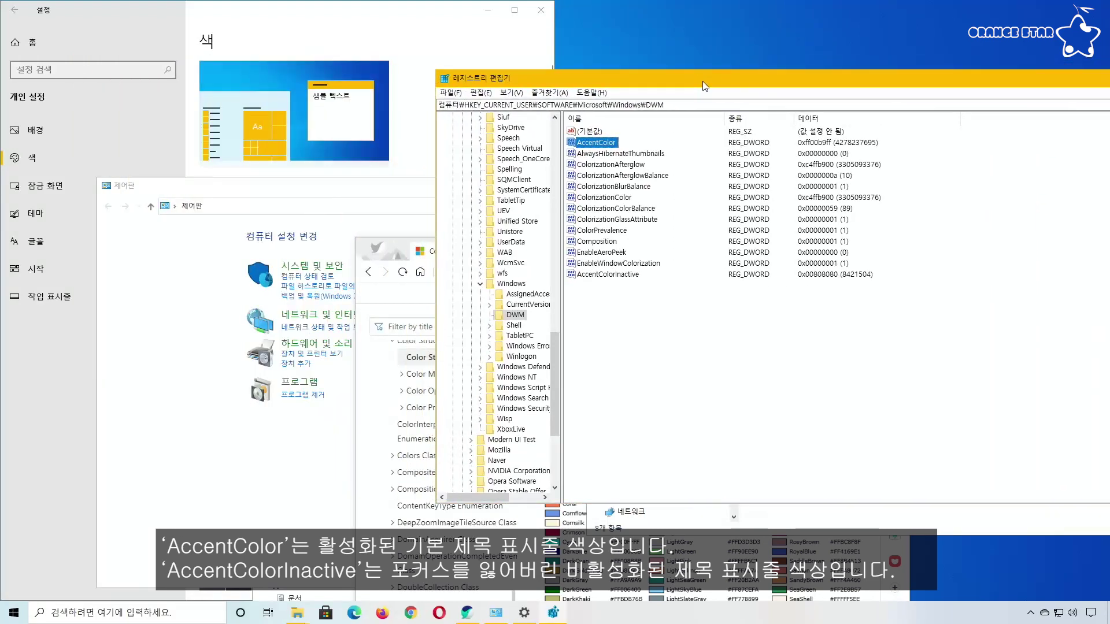
click(377, 189)
click(738, 186)
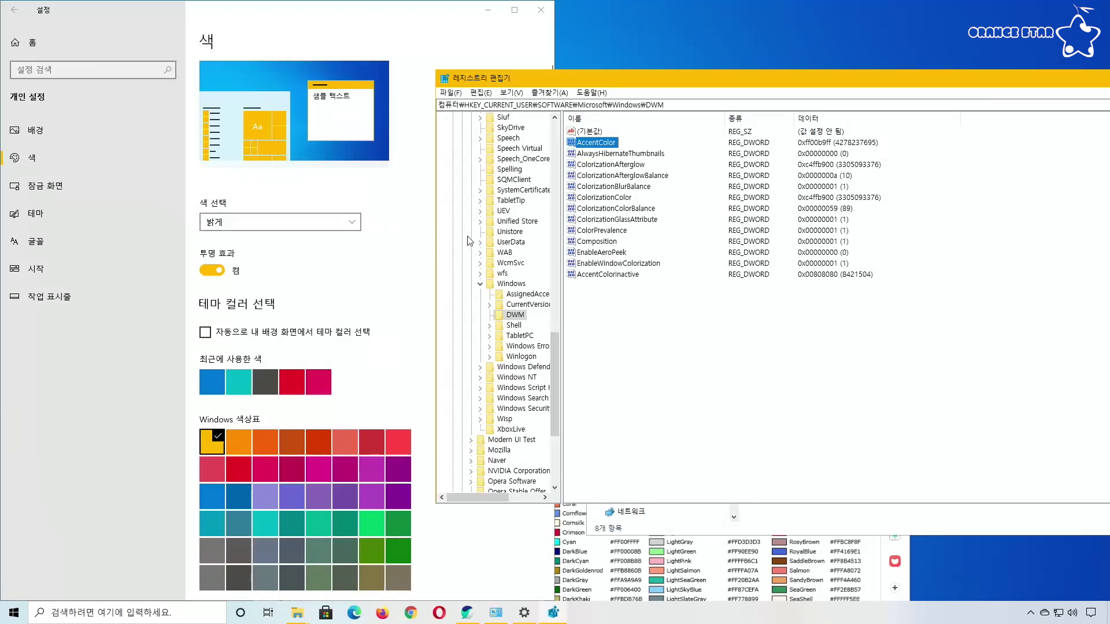
Set the AccentColor data to the hexadecimal value ff0000.
double_click(592, 142)
text(ff0000)
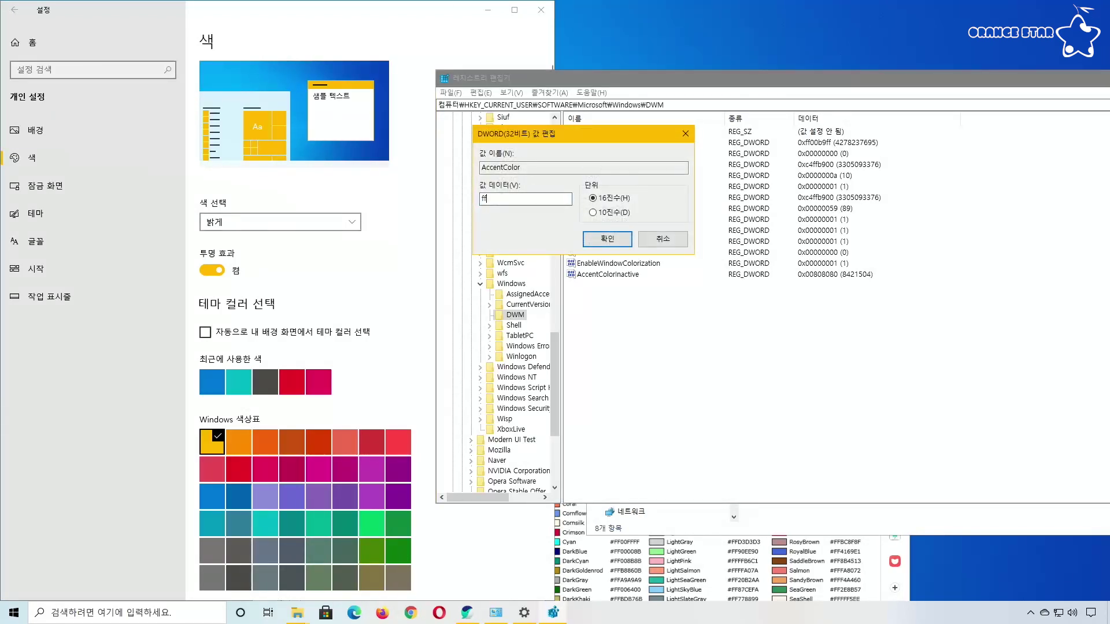
click(613, 242)
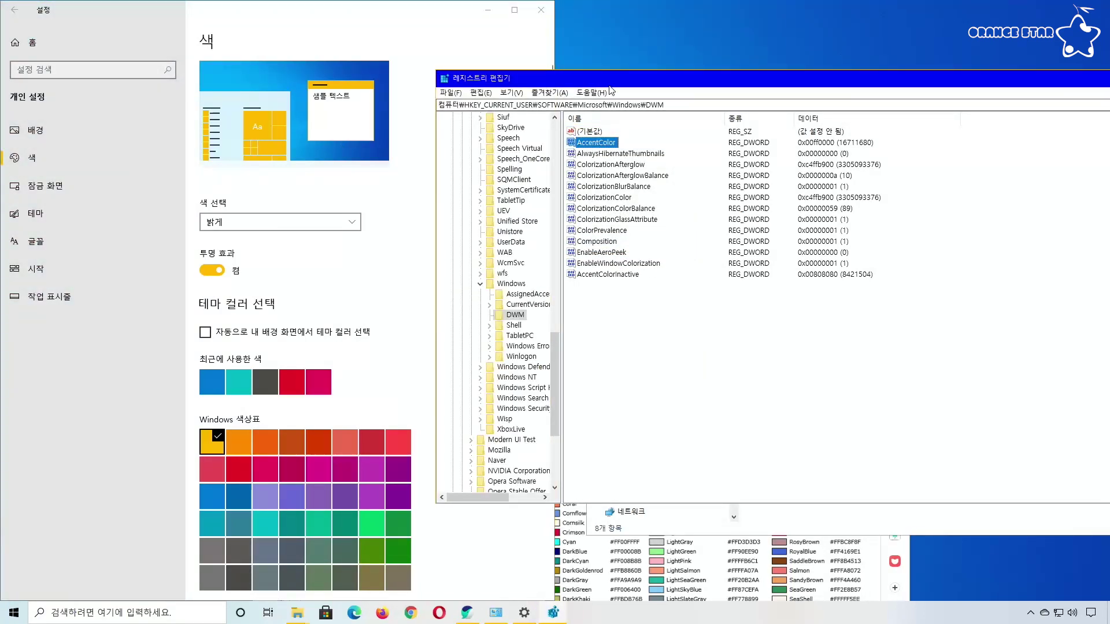
Switch between Settings and the Registry Editor, moving the editor over the Settings page, to check the active title bar color.
click(629, 291)
click(475, 48)
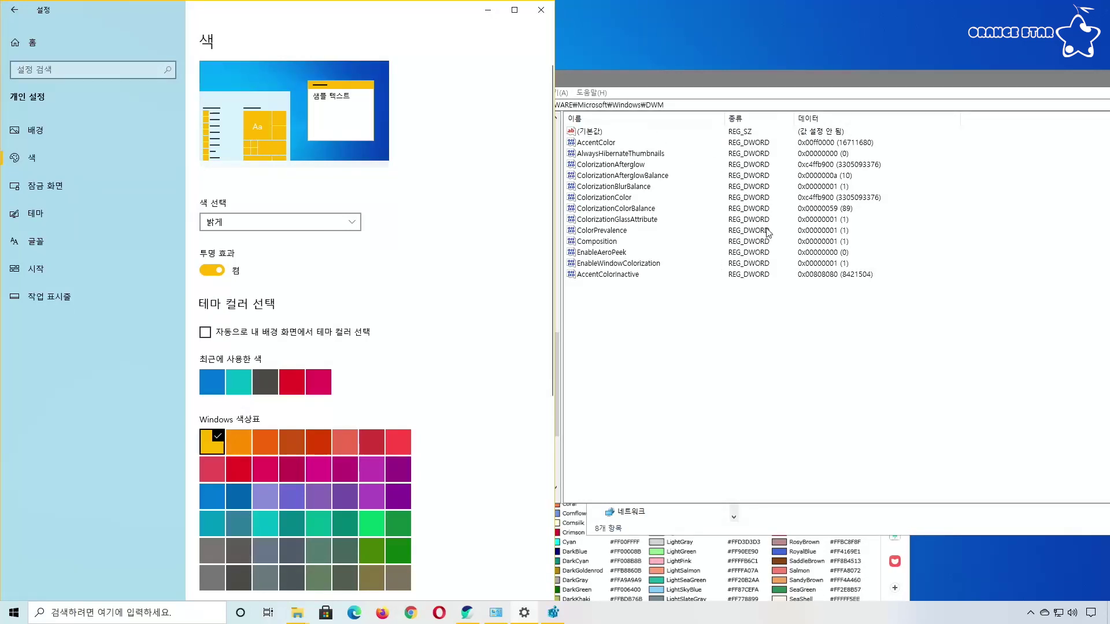
drag(770, 85, 560, 172)
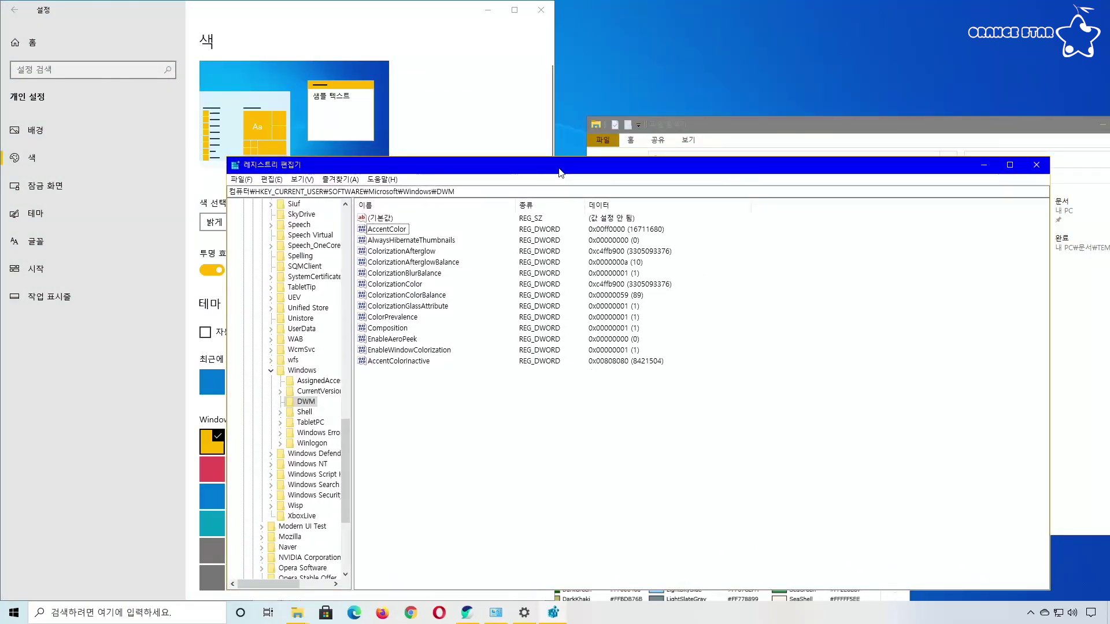